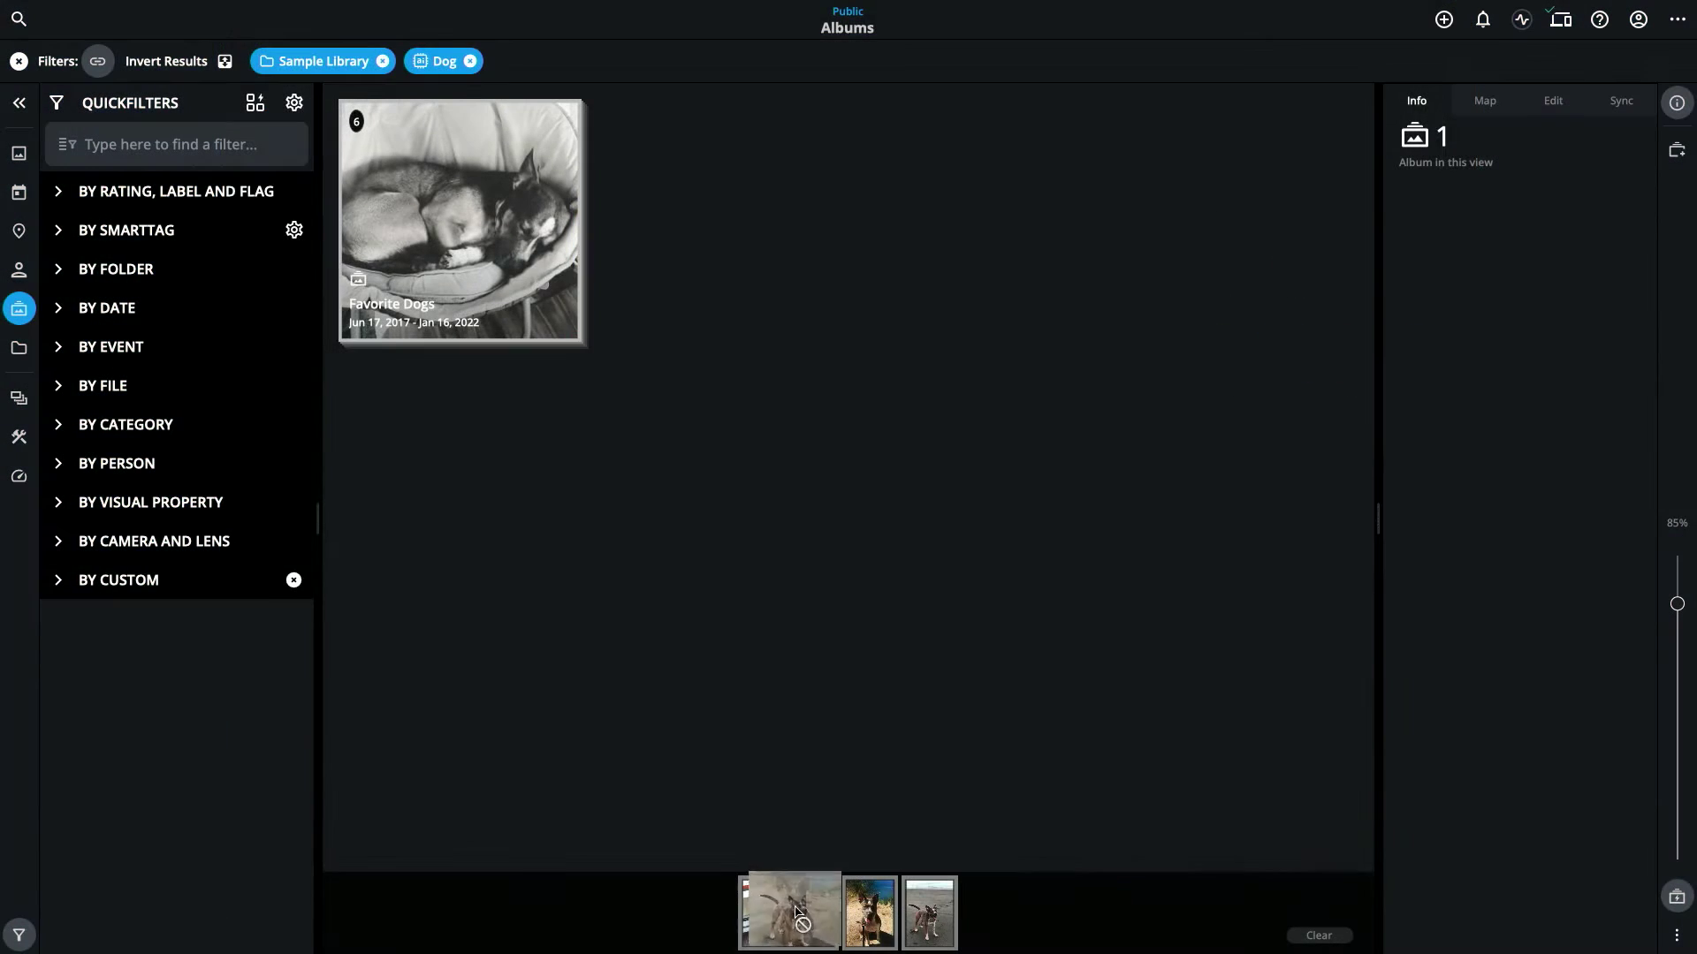
- Add the filmstrip photo to the Favorite Dogs album
drag(786, 910, 502, 223)
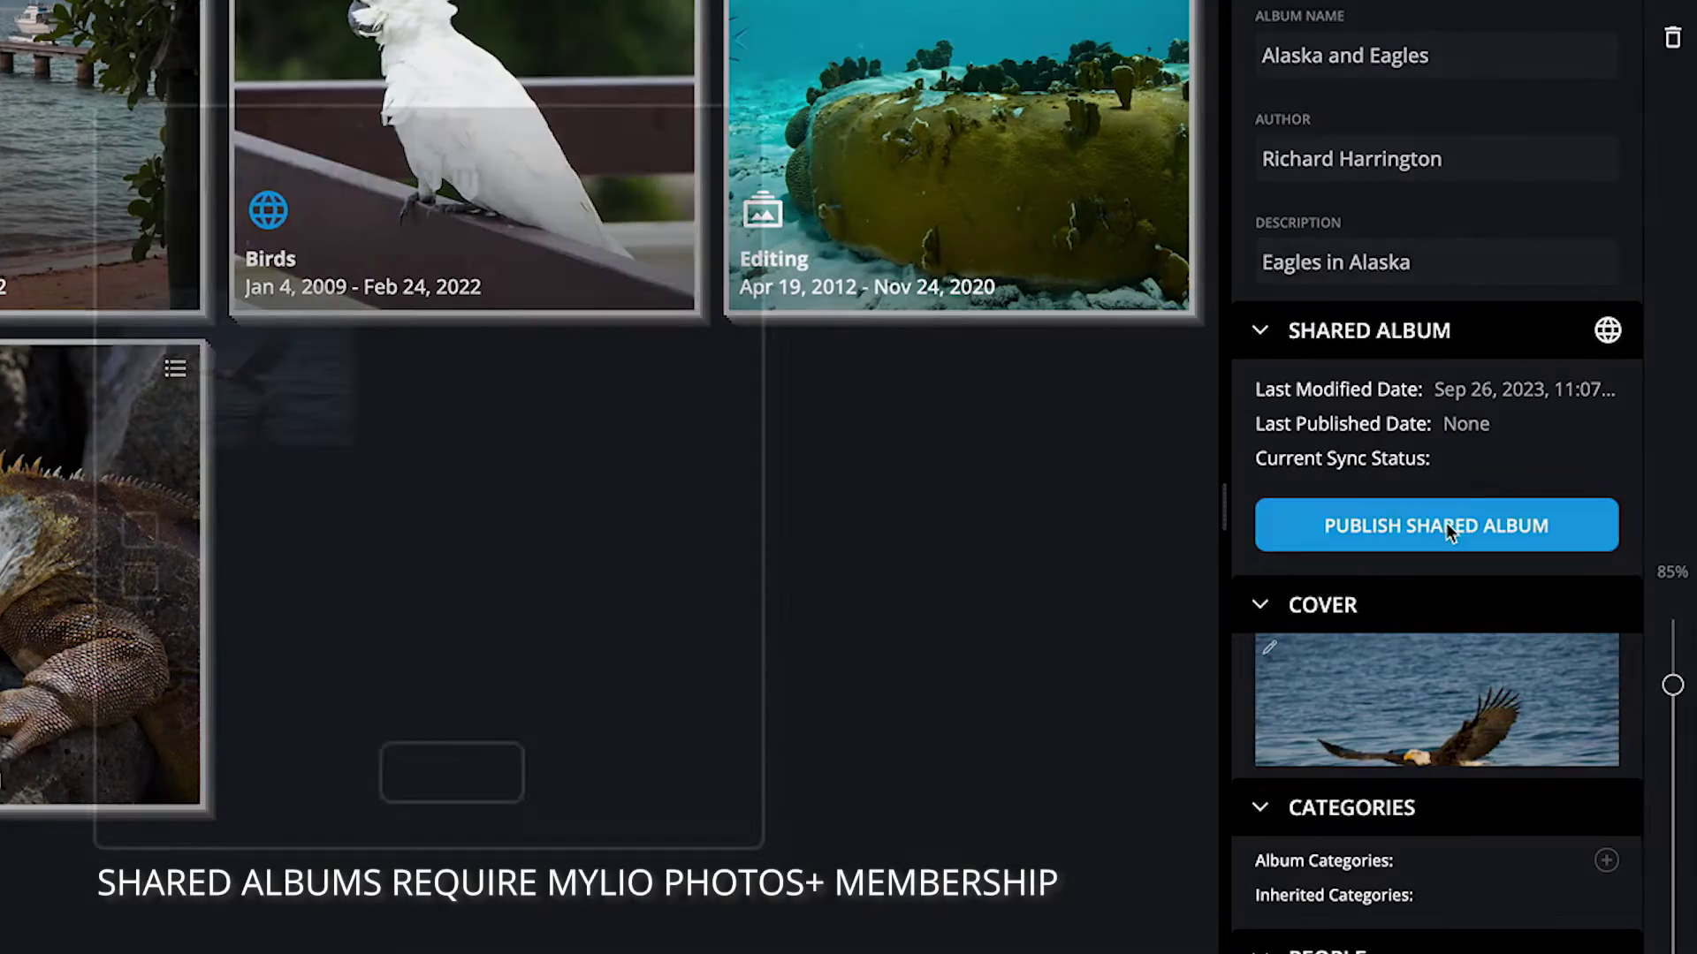
- Publish the Alaska and Eagles shared album, accepting the terms of service and publishing rights
click(1446, 522)
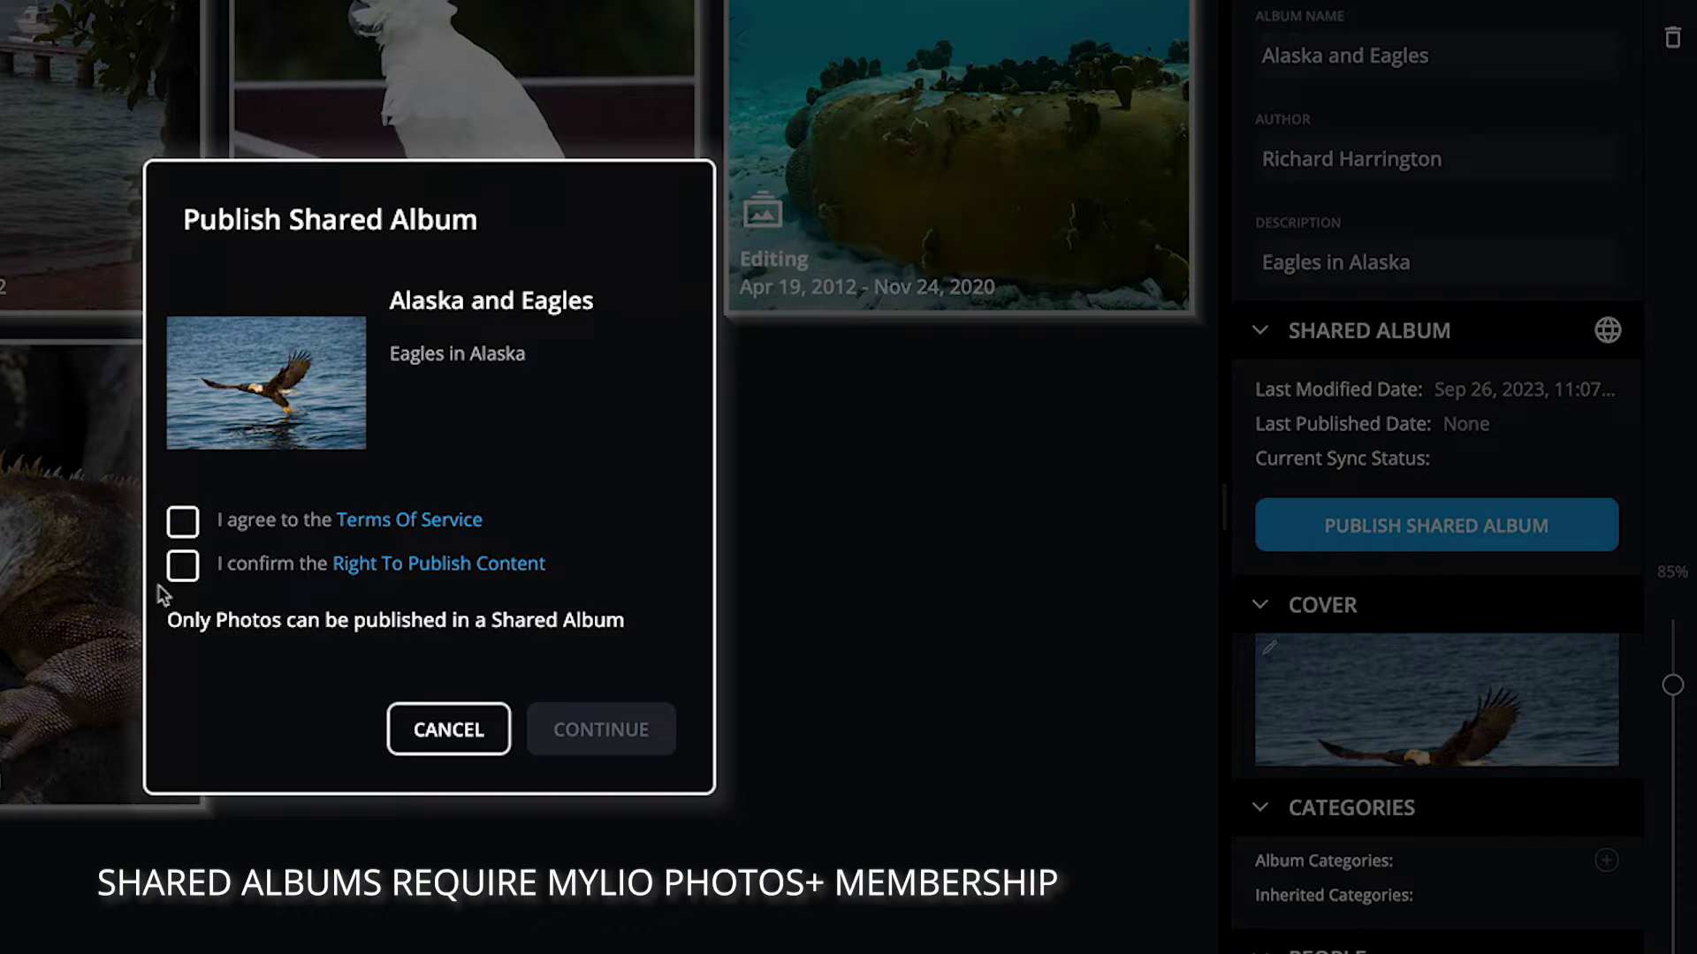
click(182, 522)
click(184, 566)
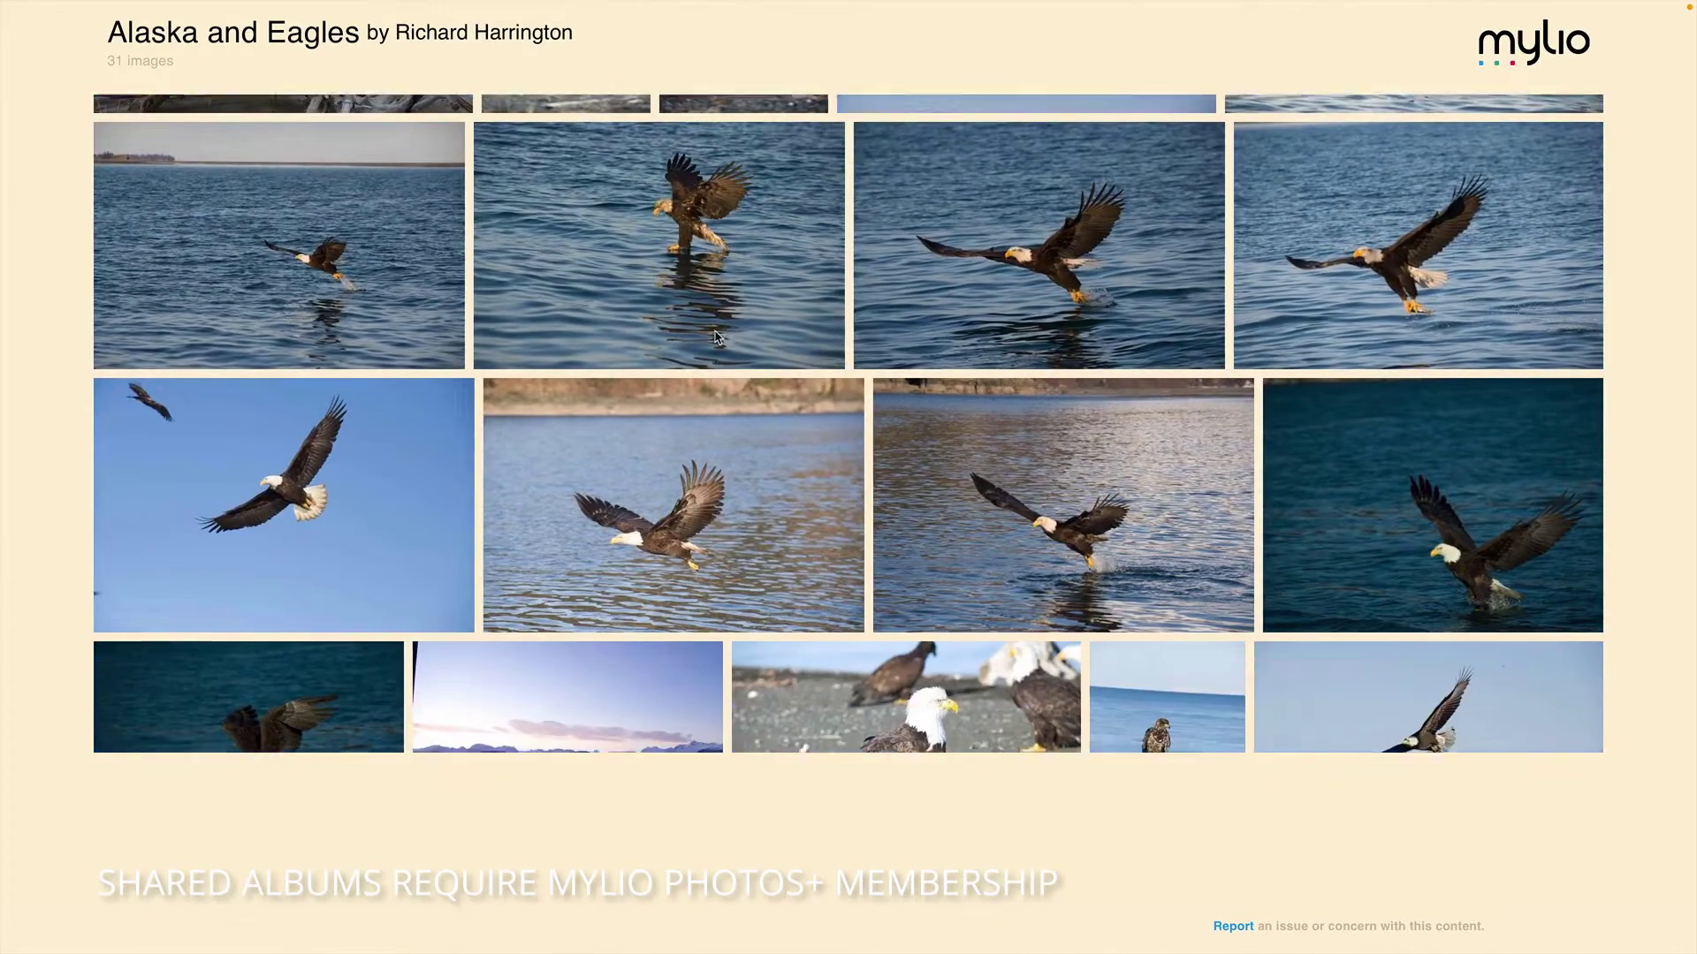
- Select the lion-cub group, two-lionesses and lion-and-cubs photos in the Wildlife album
scroll(848, 425, down, 5)
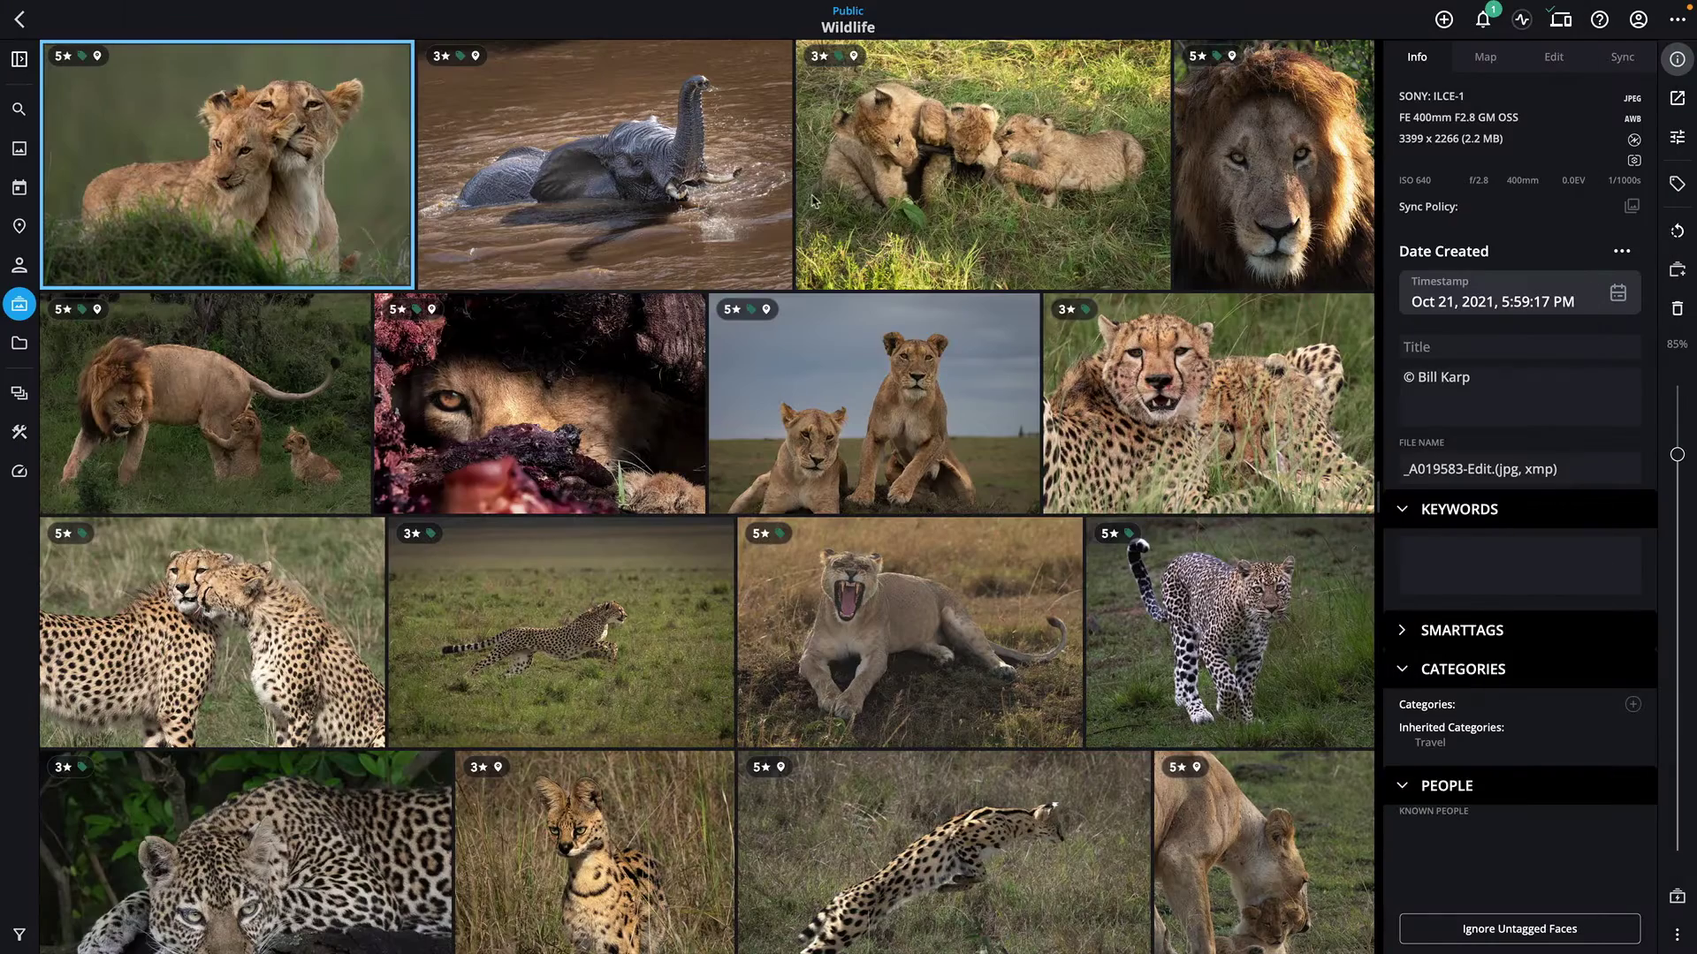
ctrl+click(956, 187)
ctrl+click(919, 398)
ctrl+click(228, 435)
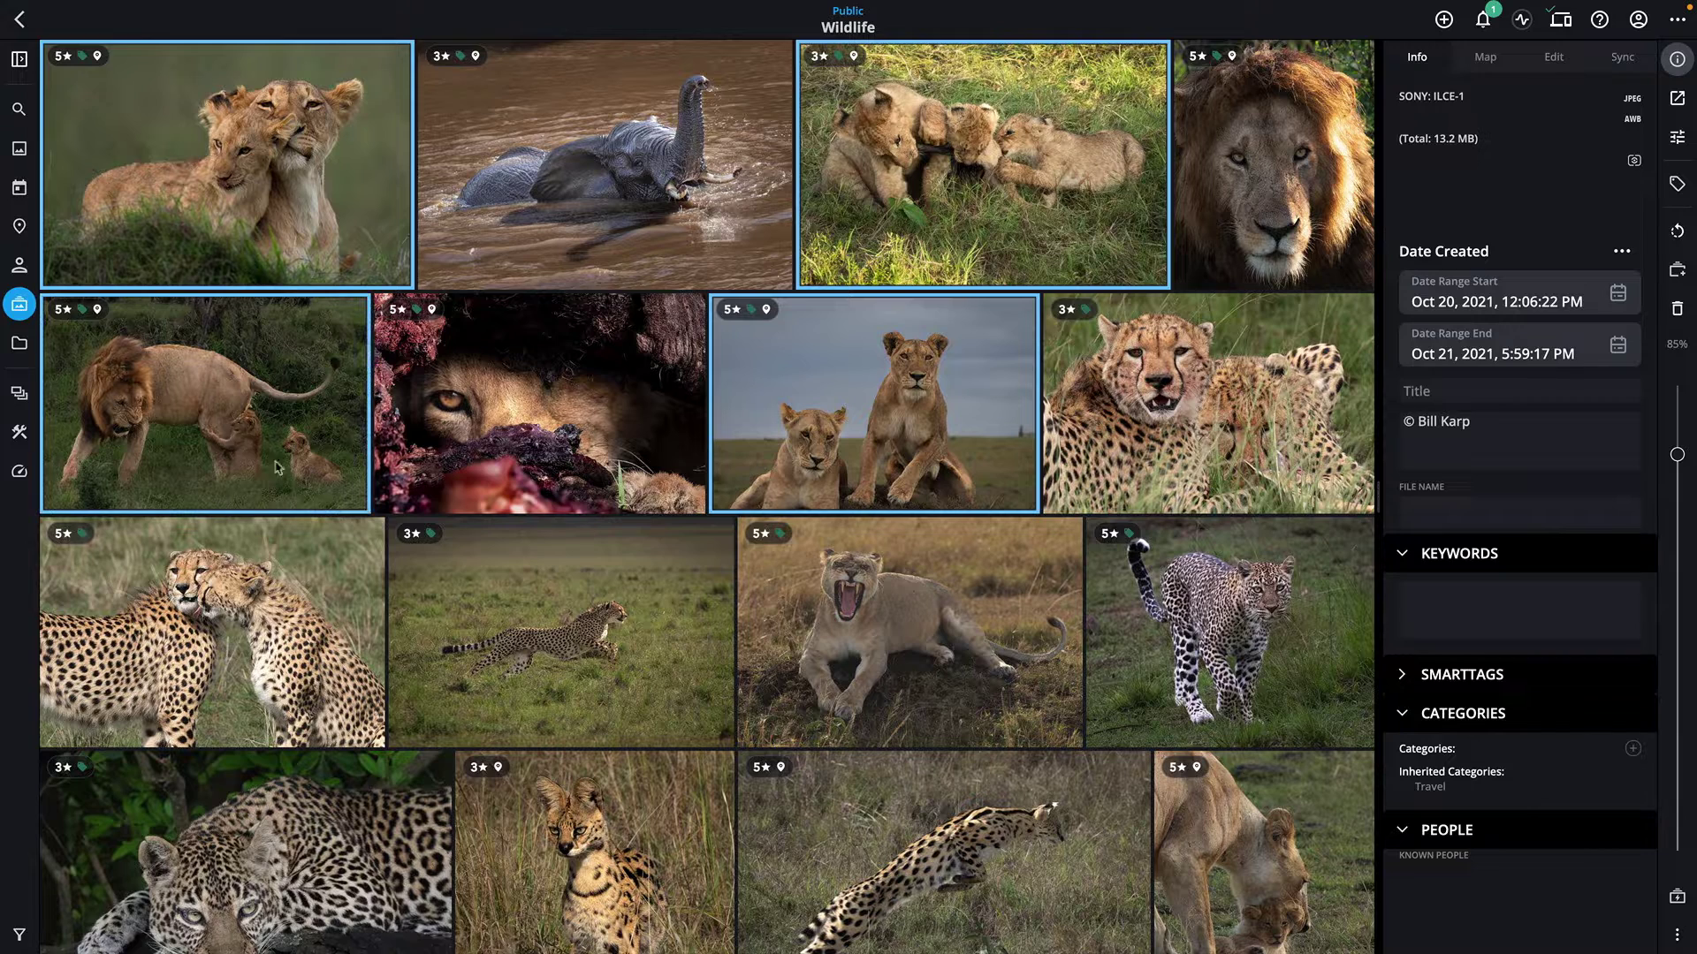
- Add the yawning lioness, lioness-with-cub and male lion photos, then bring up sharing options
ctrl+click(1003, 618)
ctrl+click(1253, 838)
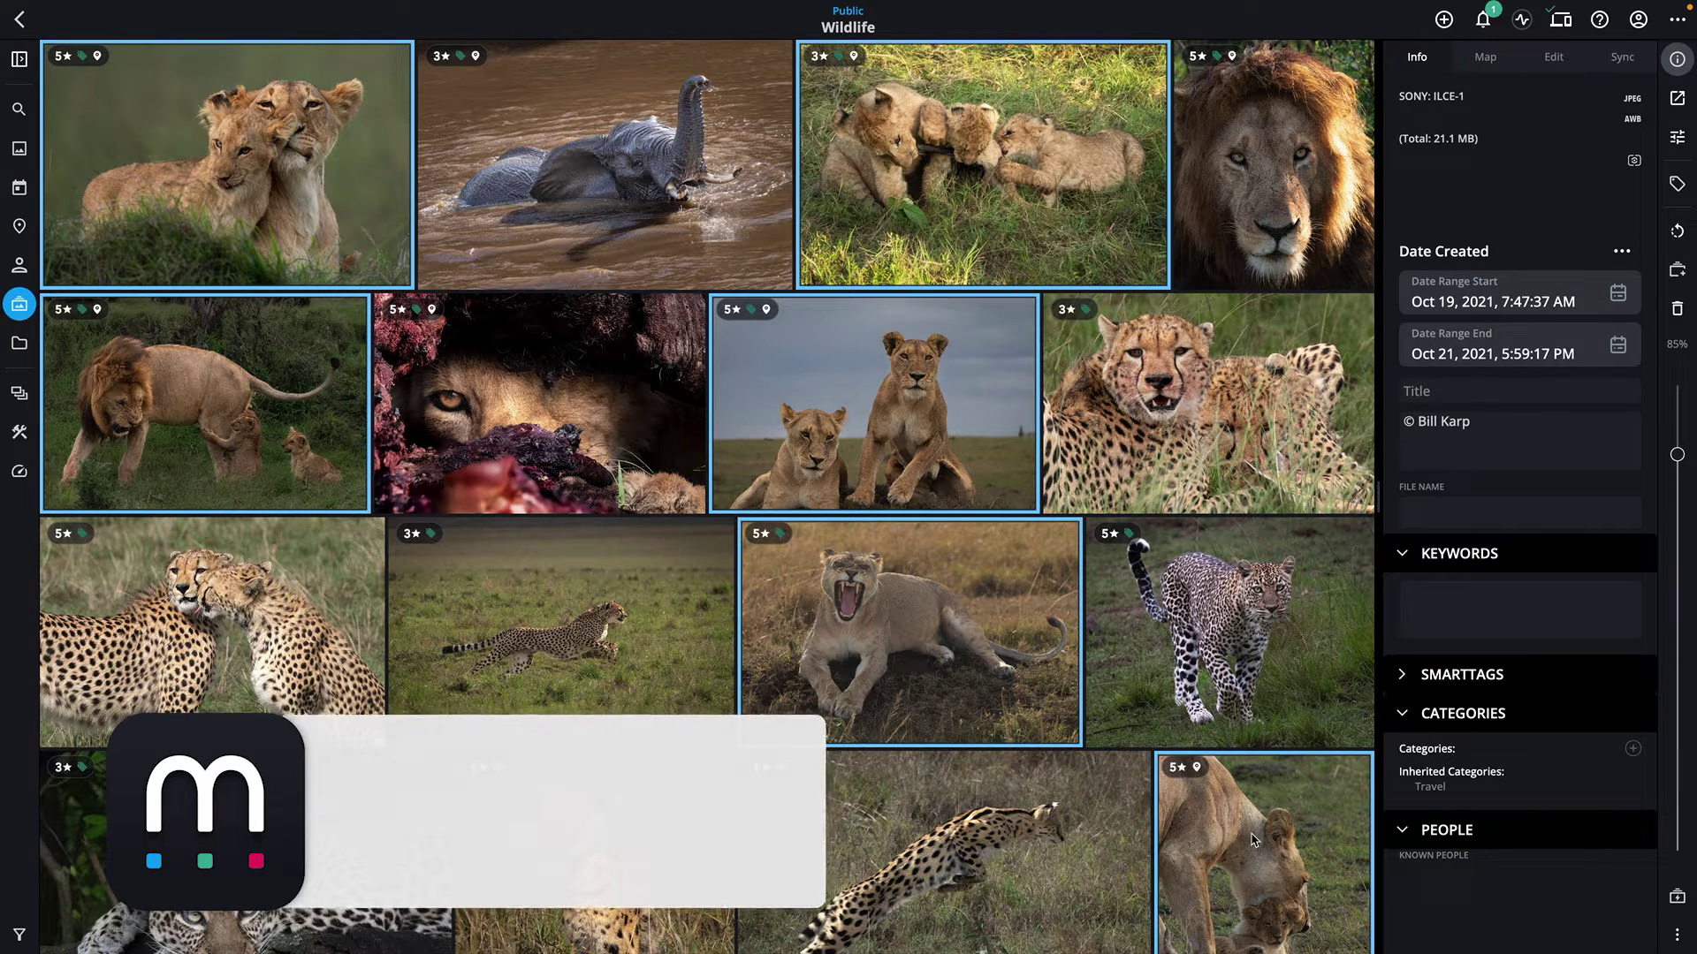
ctrl+click(1297, 159)
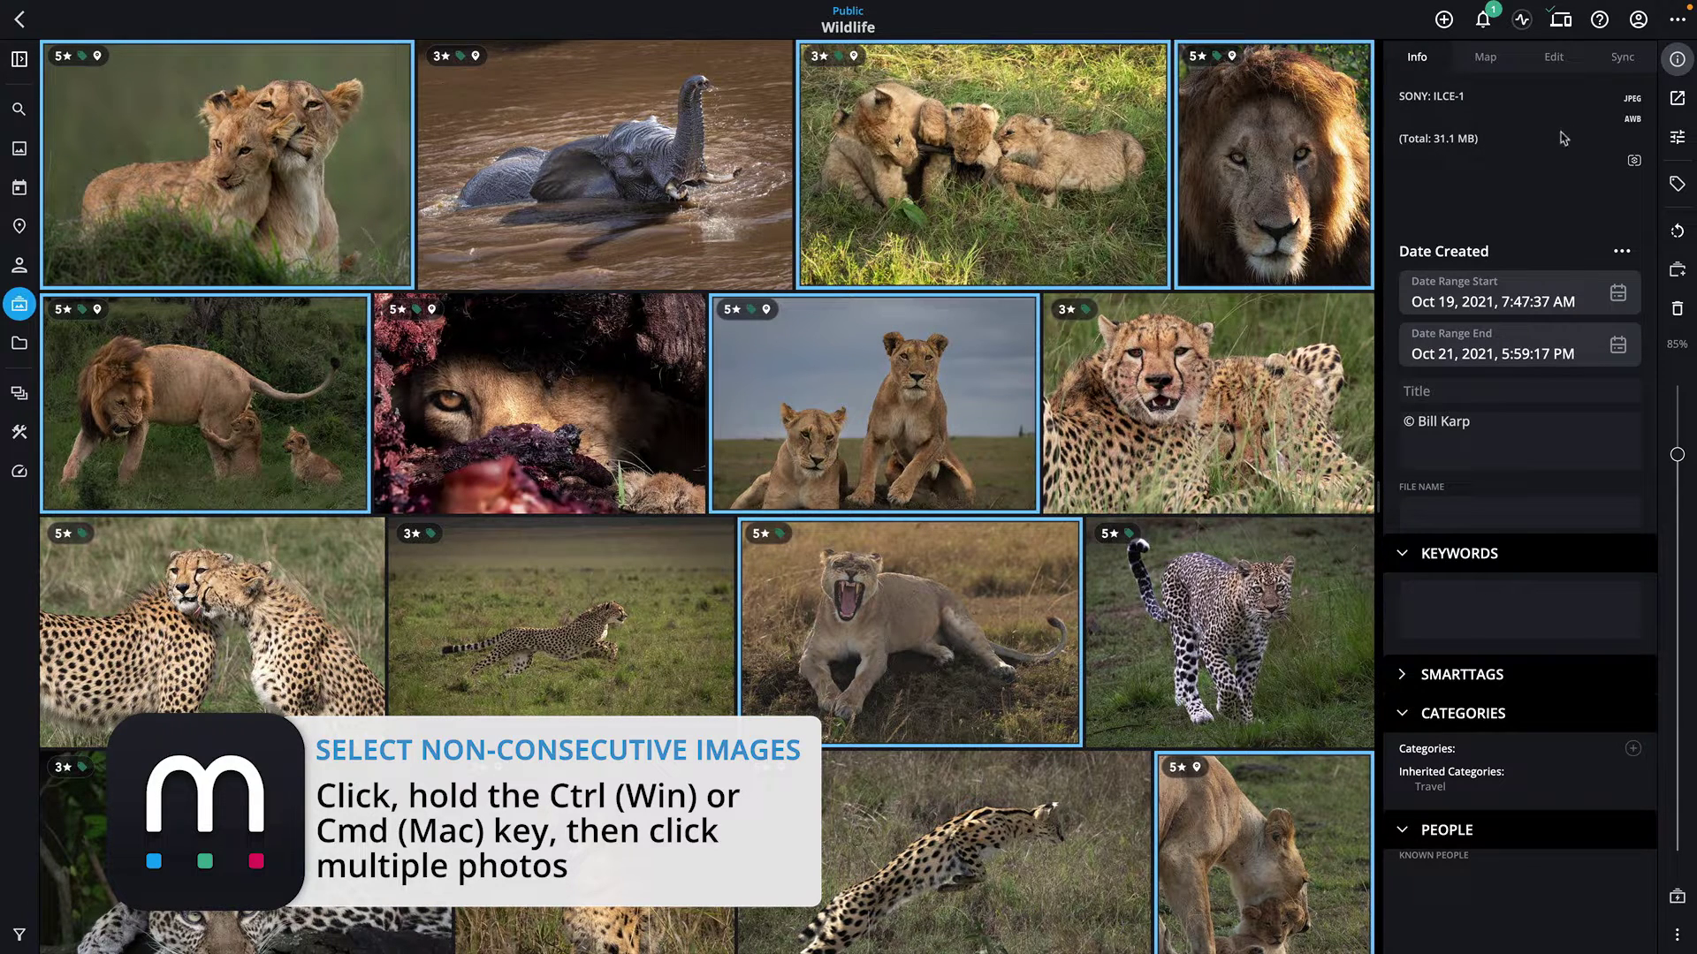
click(1677, 100)
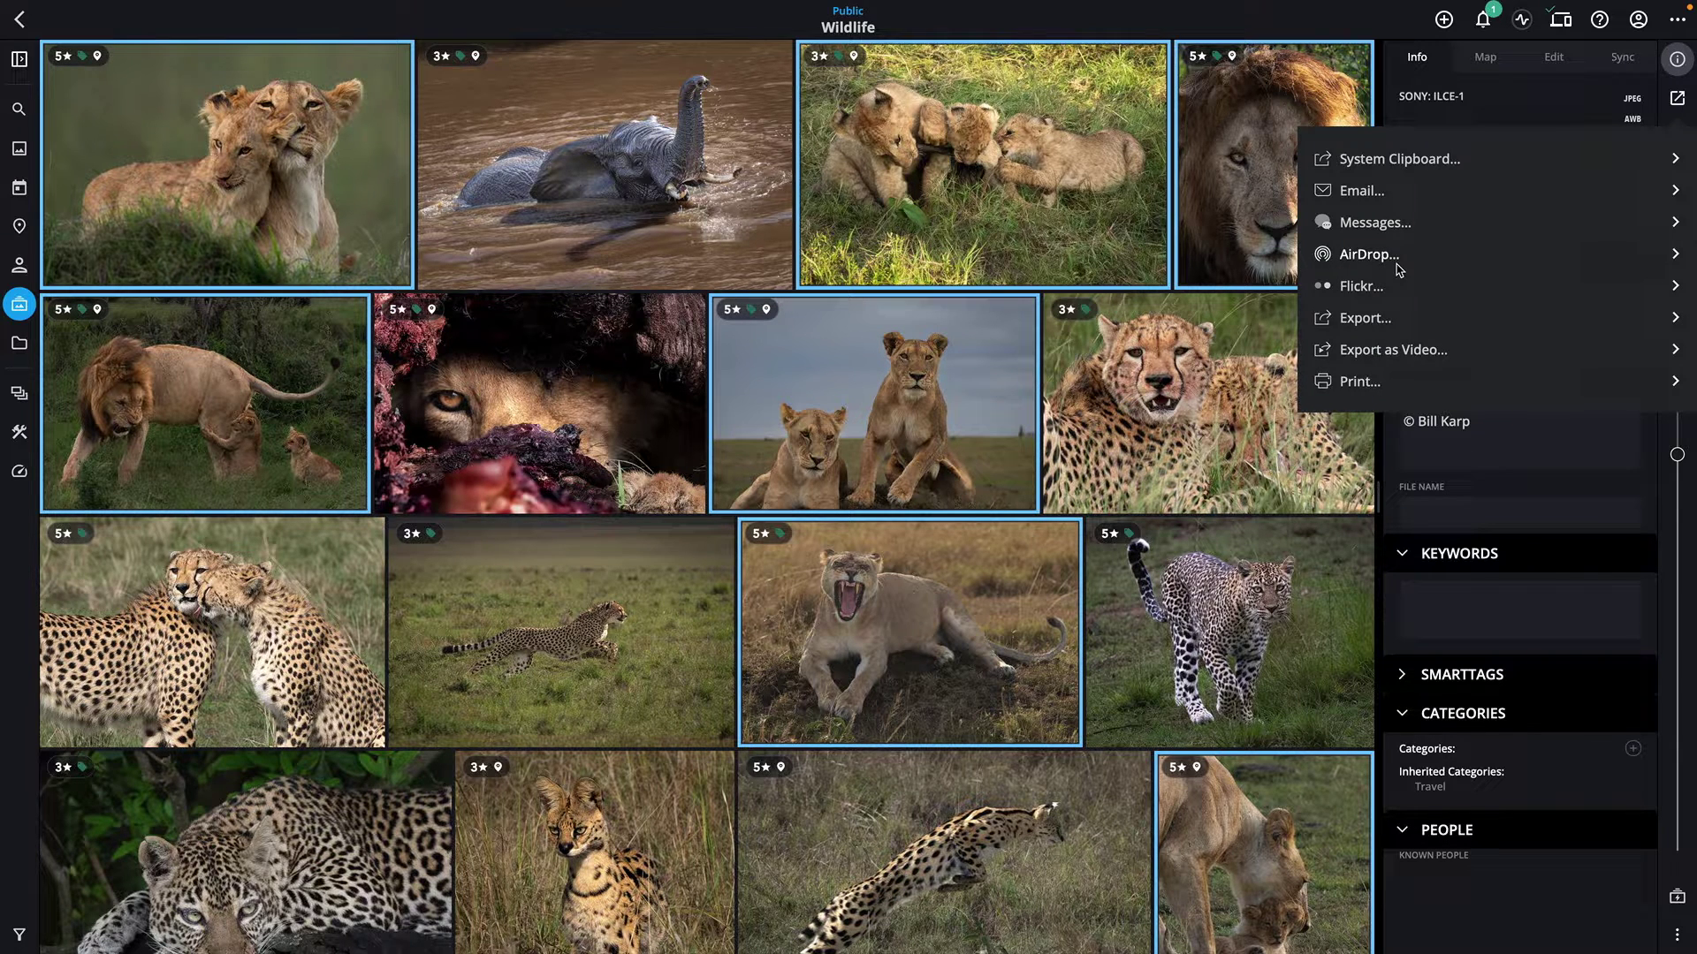
- Email the selected photos at Large (1920) resolution and High quality
click(1381, 192)
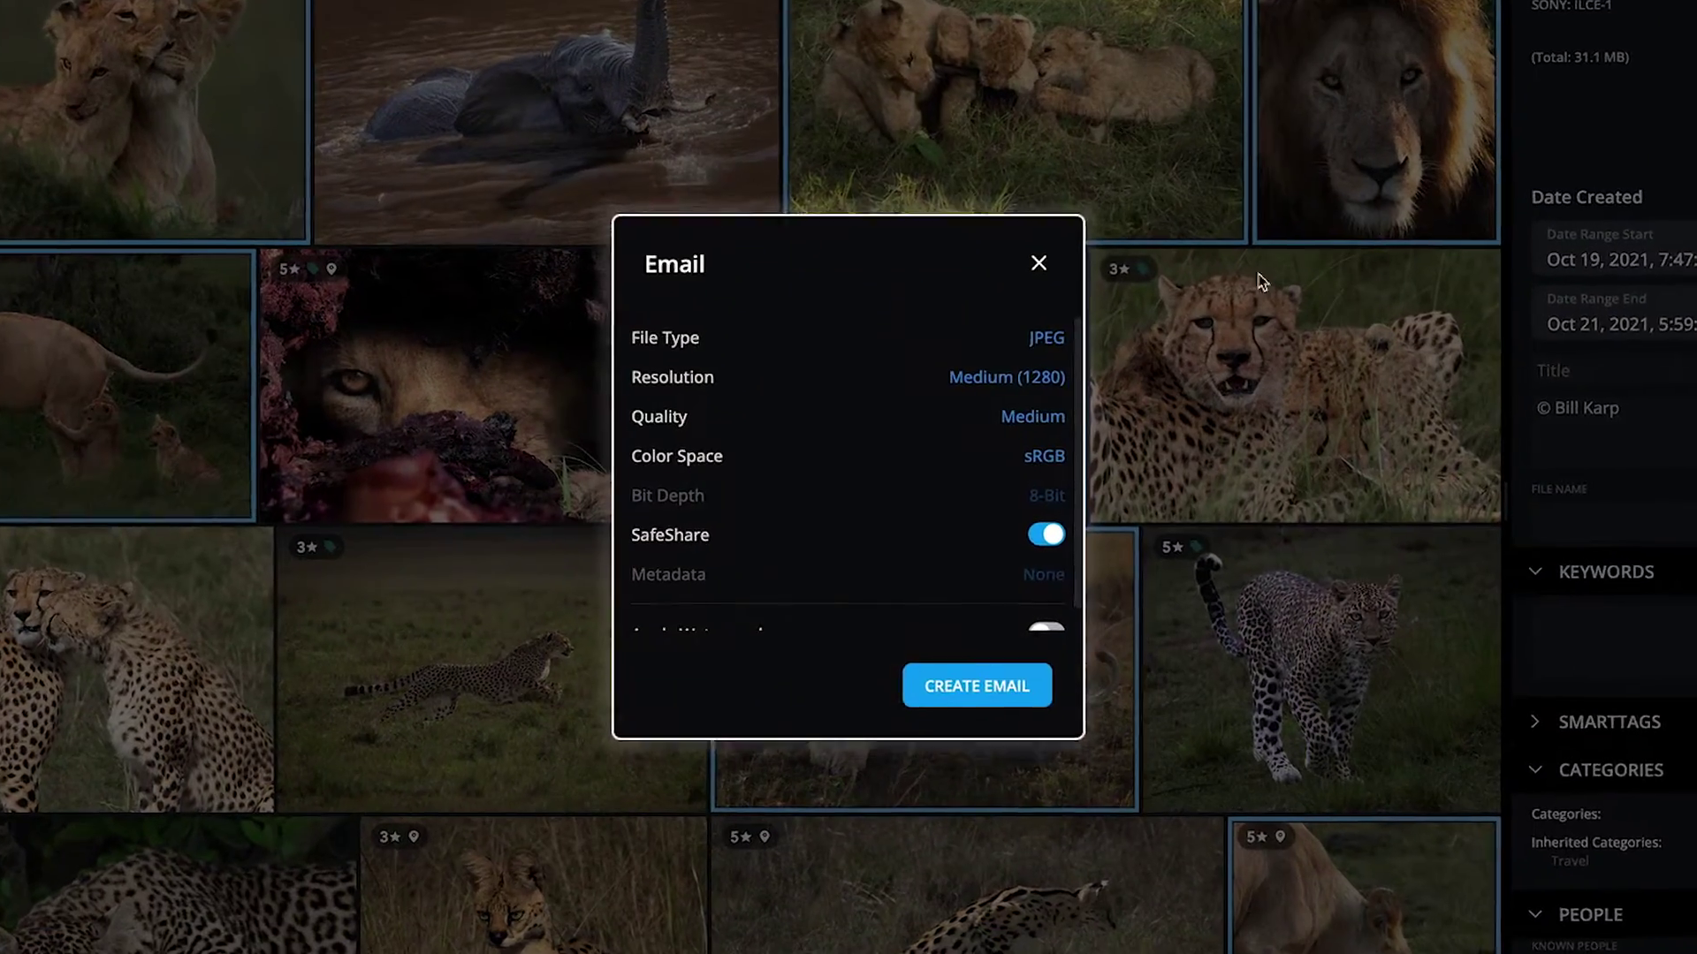
click(1039, 375)
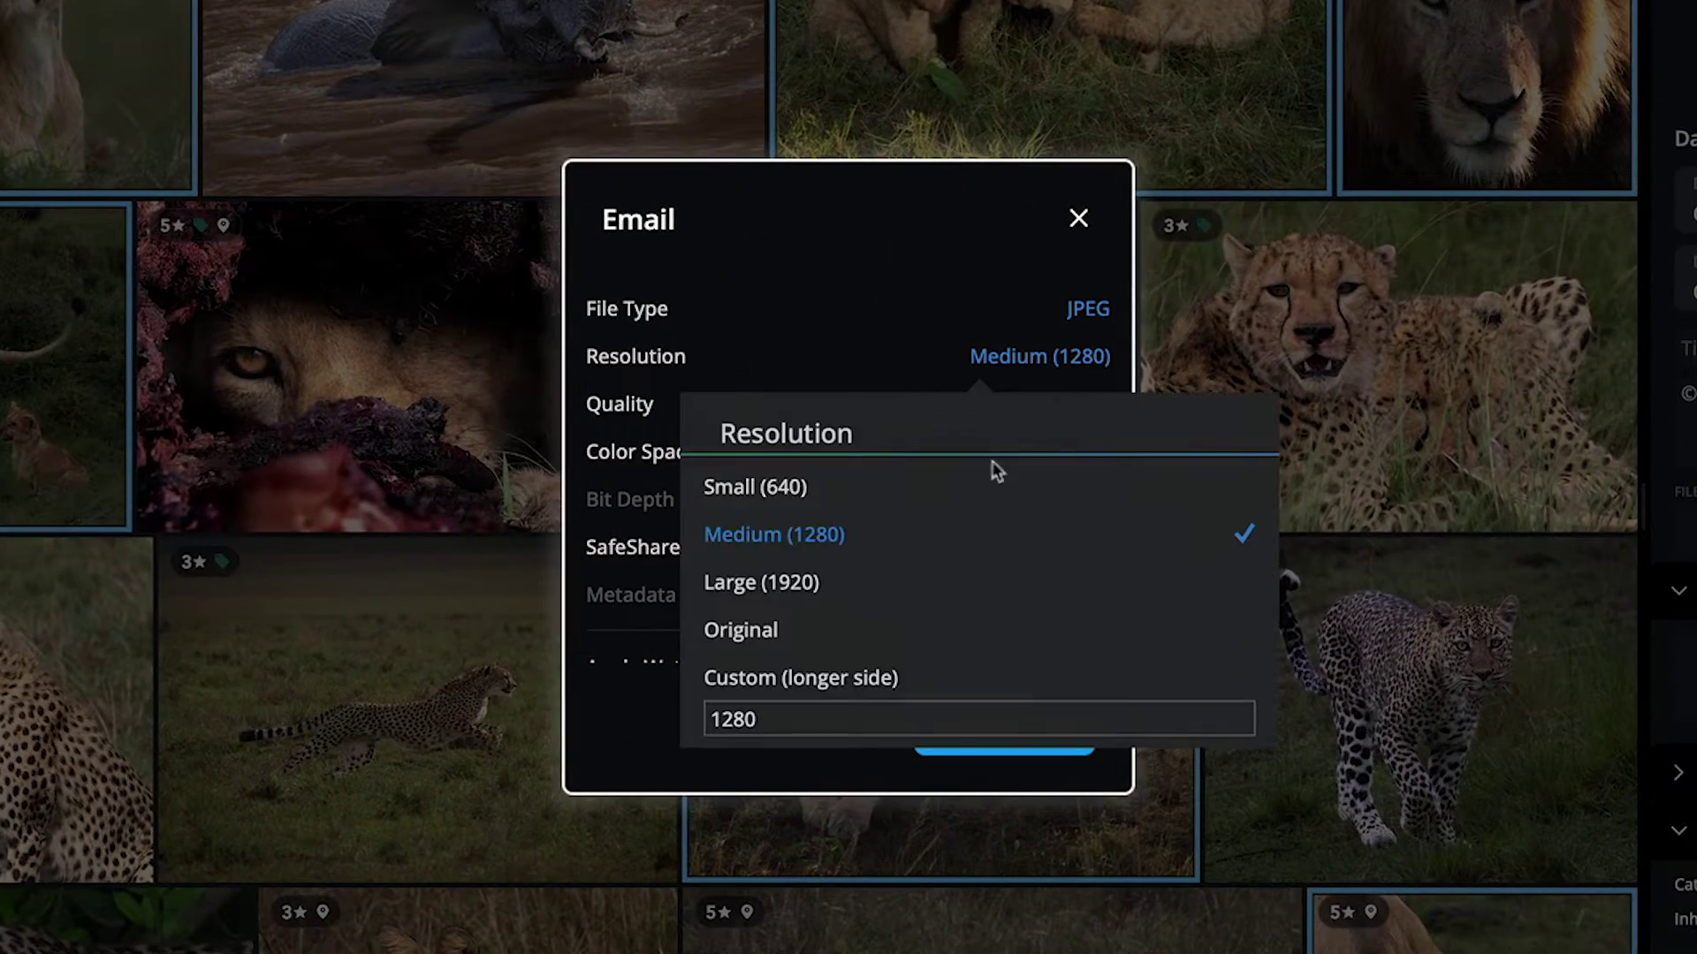
click(806, 582)
click(1054, 405)
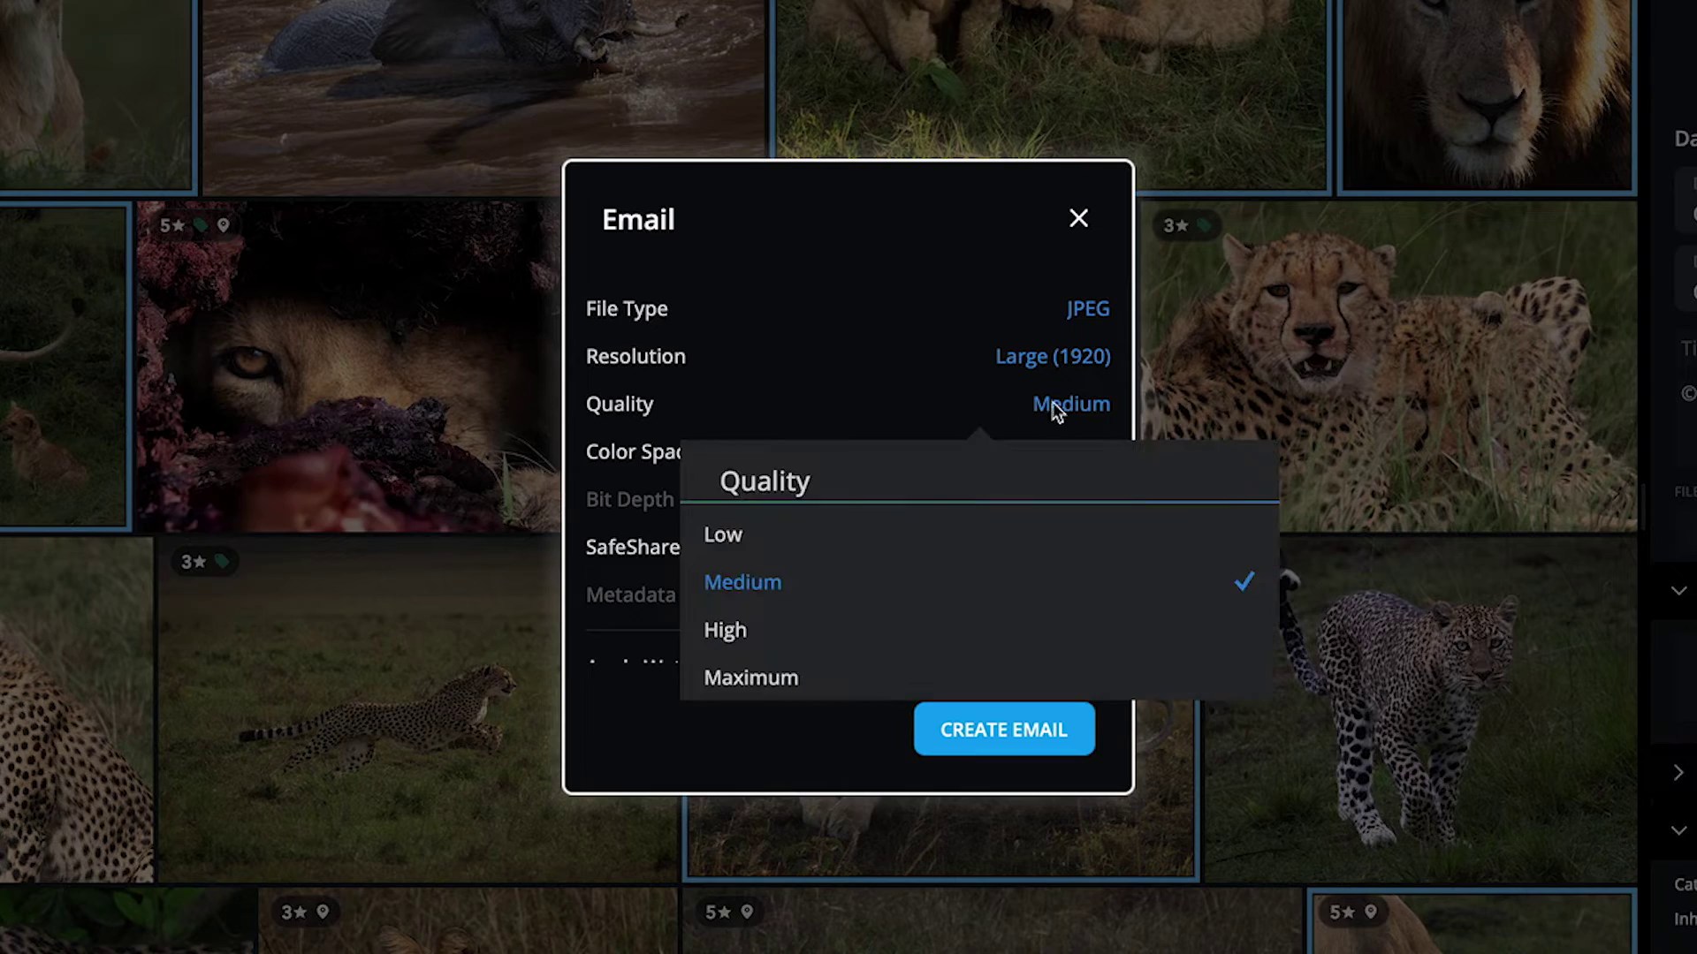
click(755, 628)
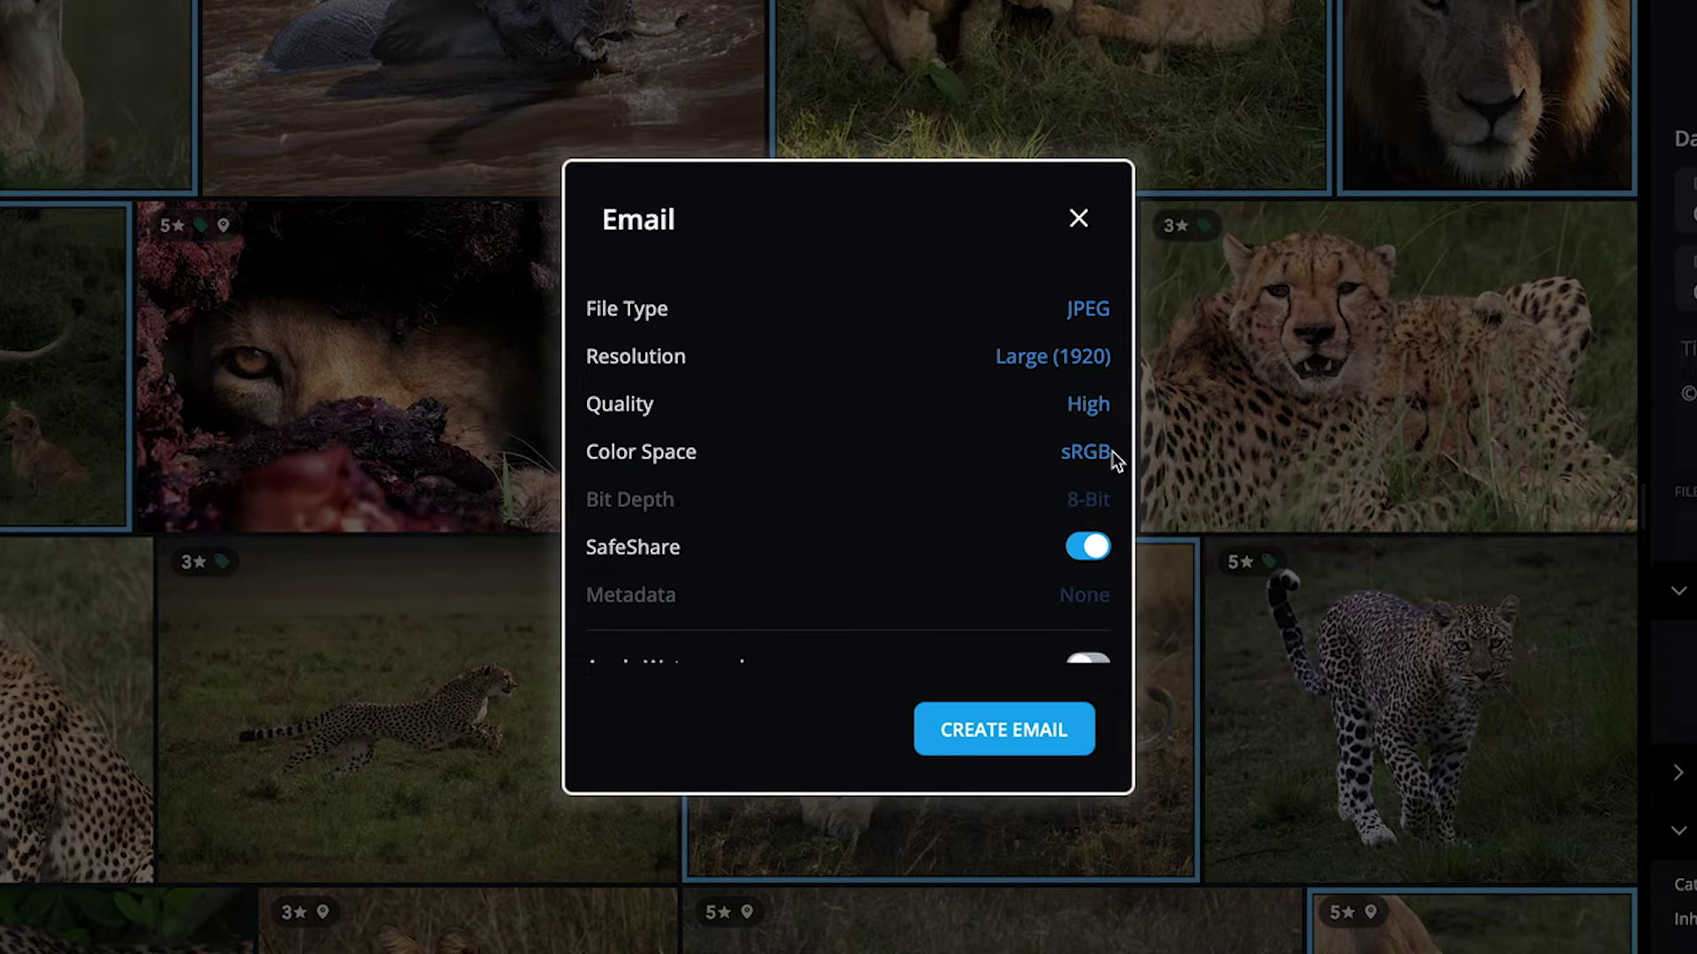
click(1037, 729)
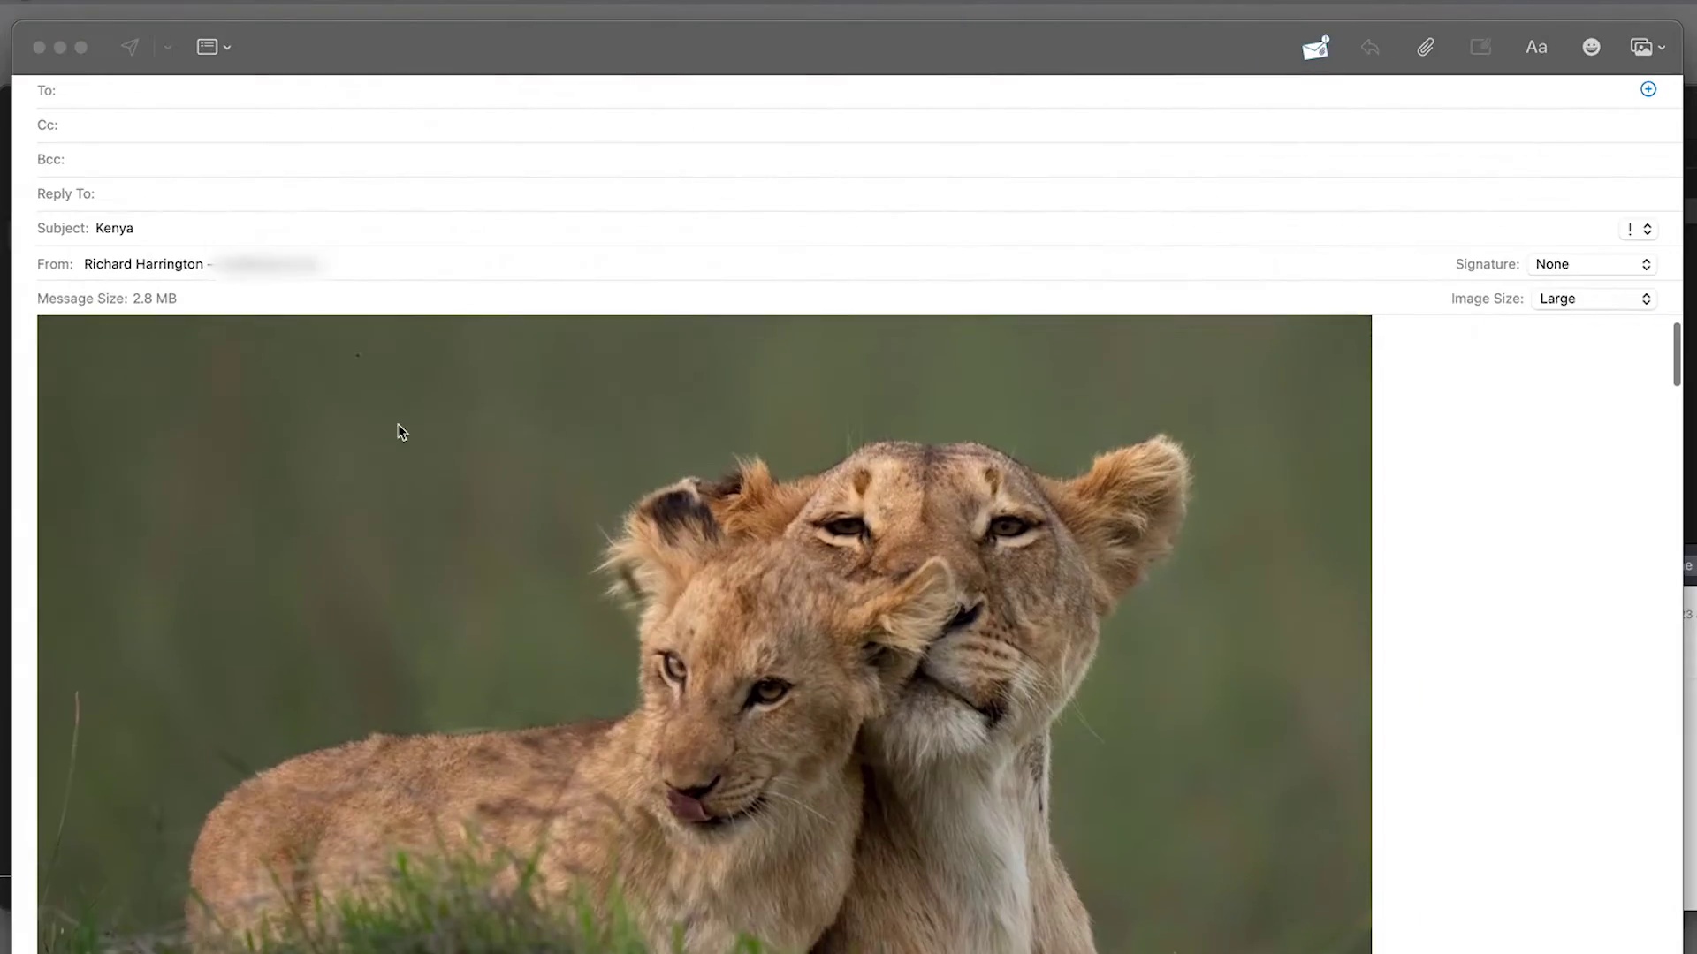
- Review the lion photos in the Kenya draft and add a recipient in the To field
scroll(398, 430, down, 2)
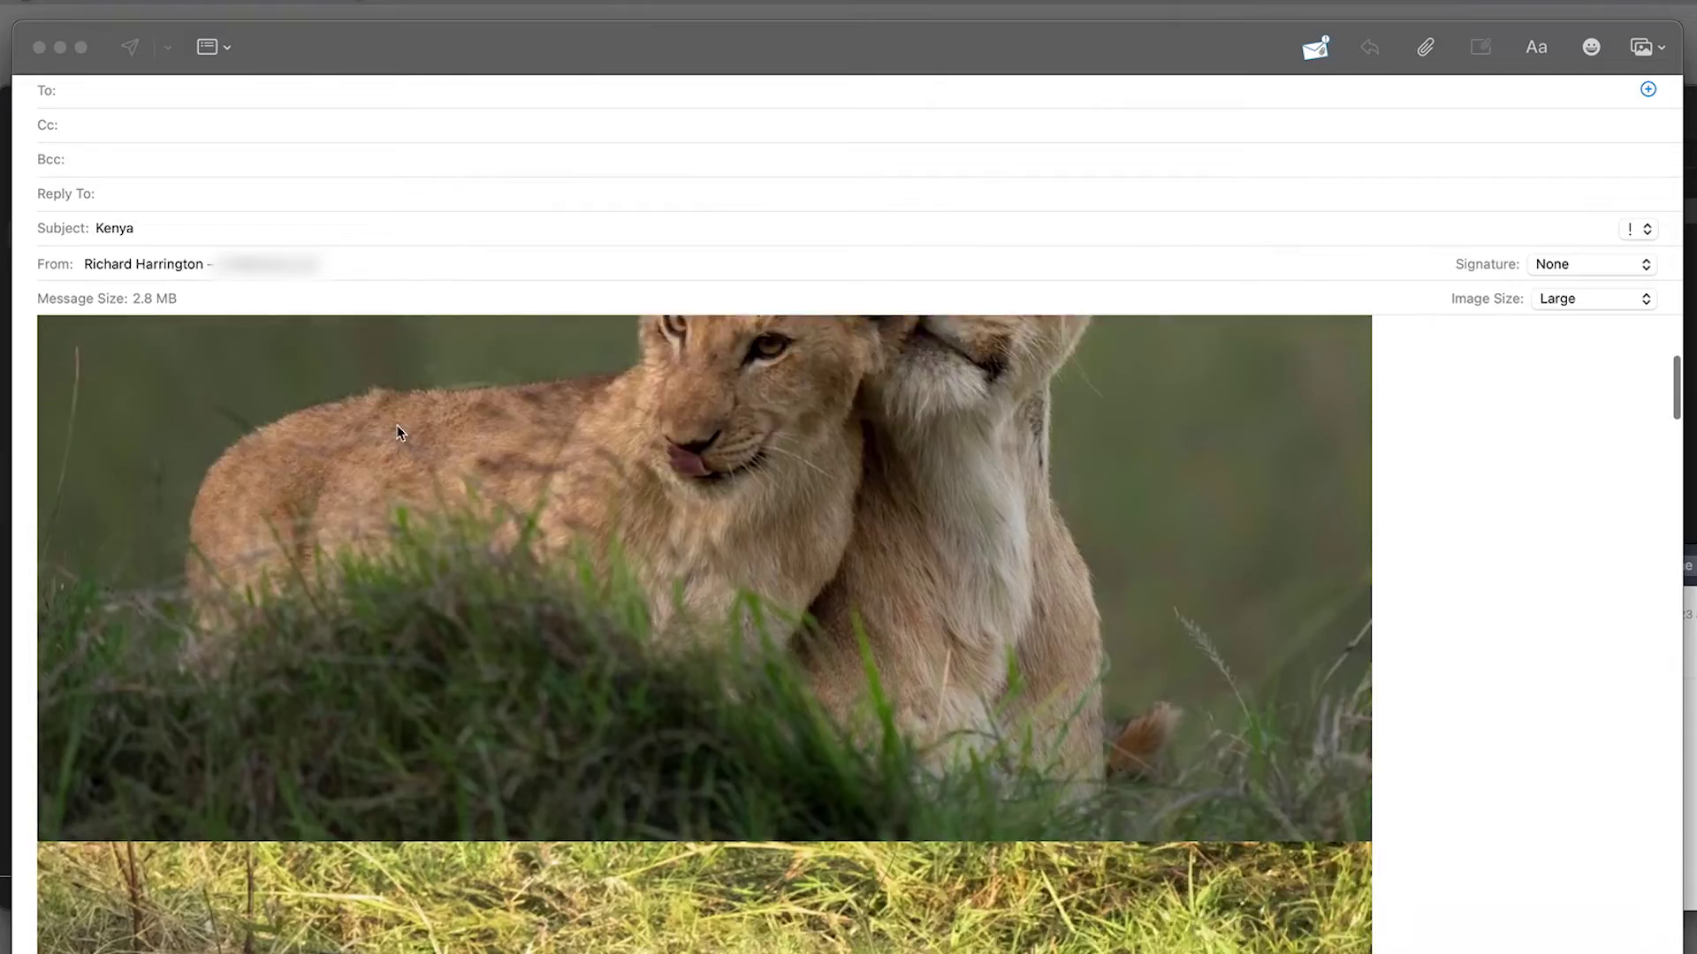
scroll(398, 430, down, 15)
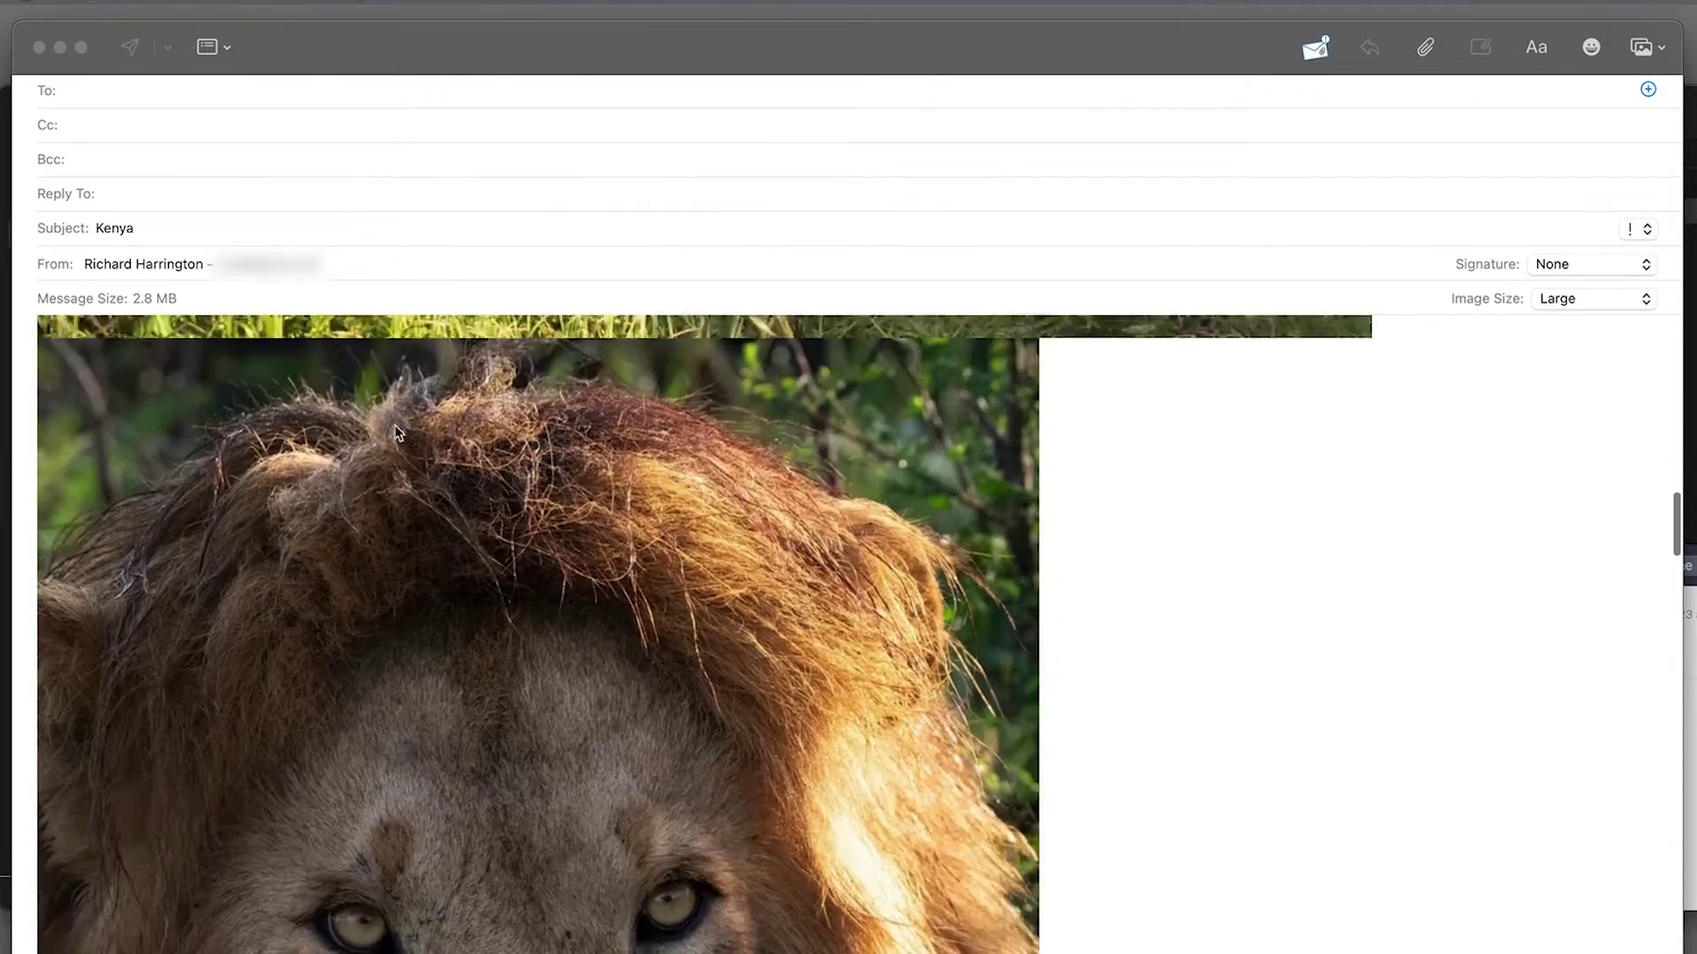
scroll(398, 431, down, 15)
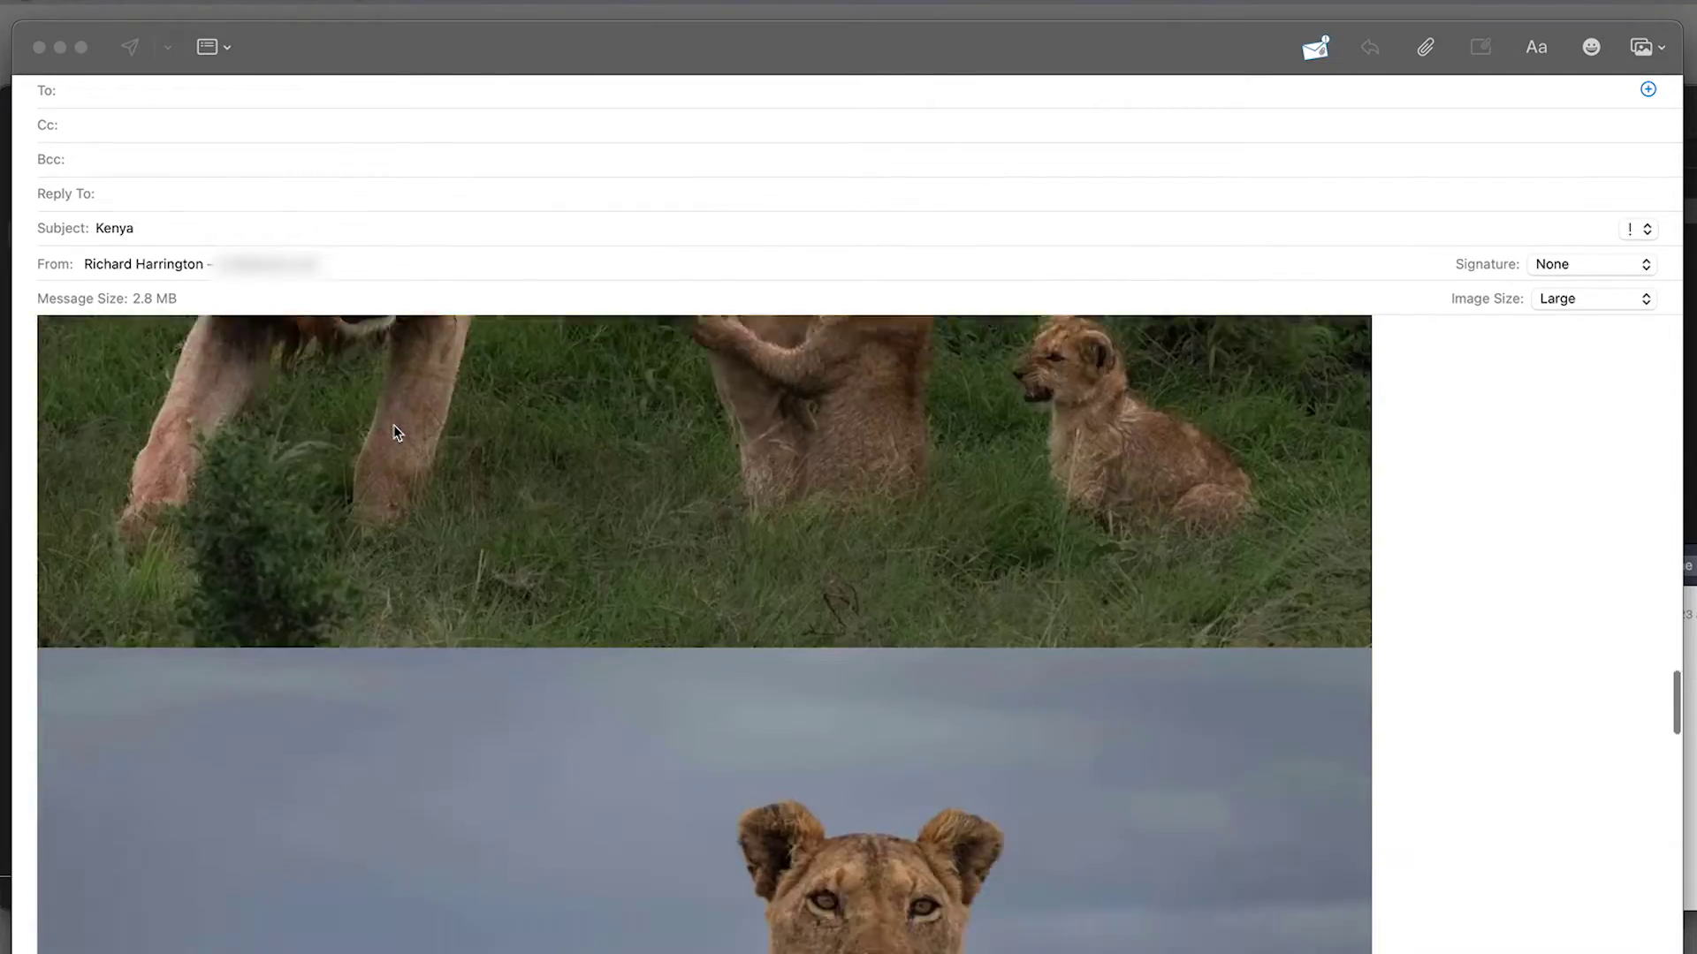
scroll(394, 428, down, 15)
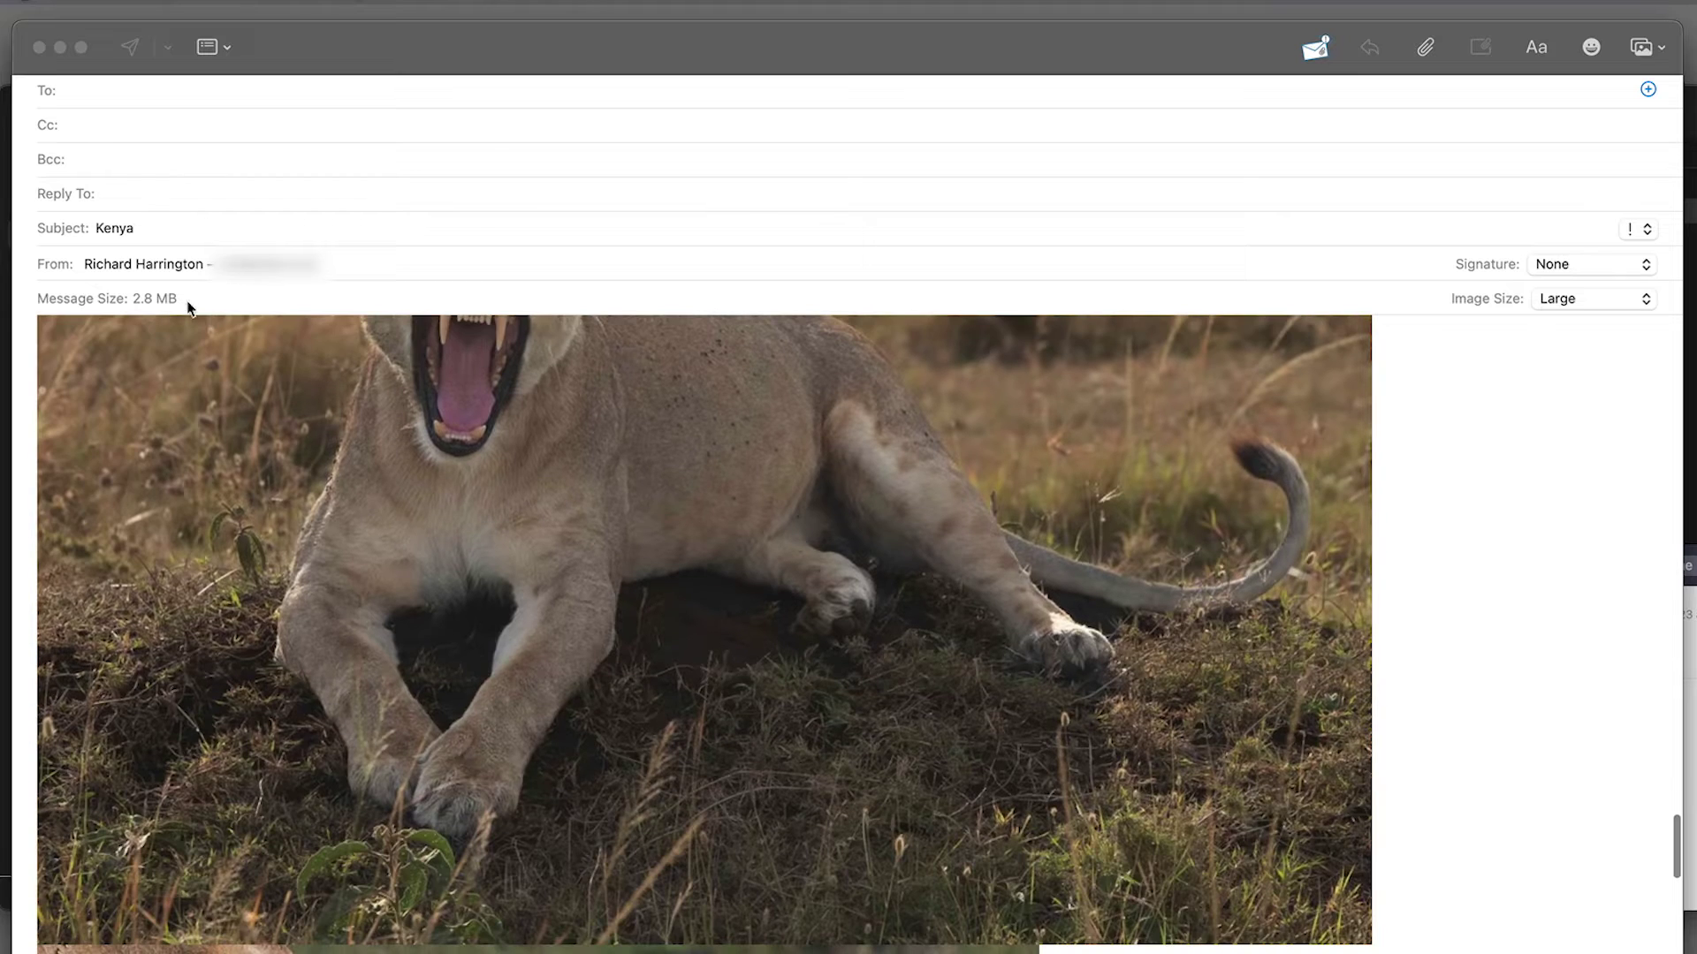
click(100, 92)
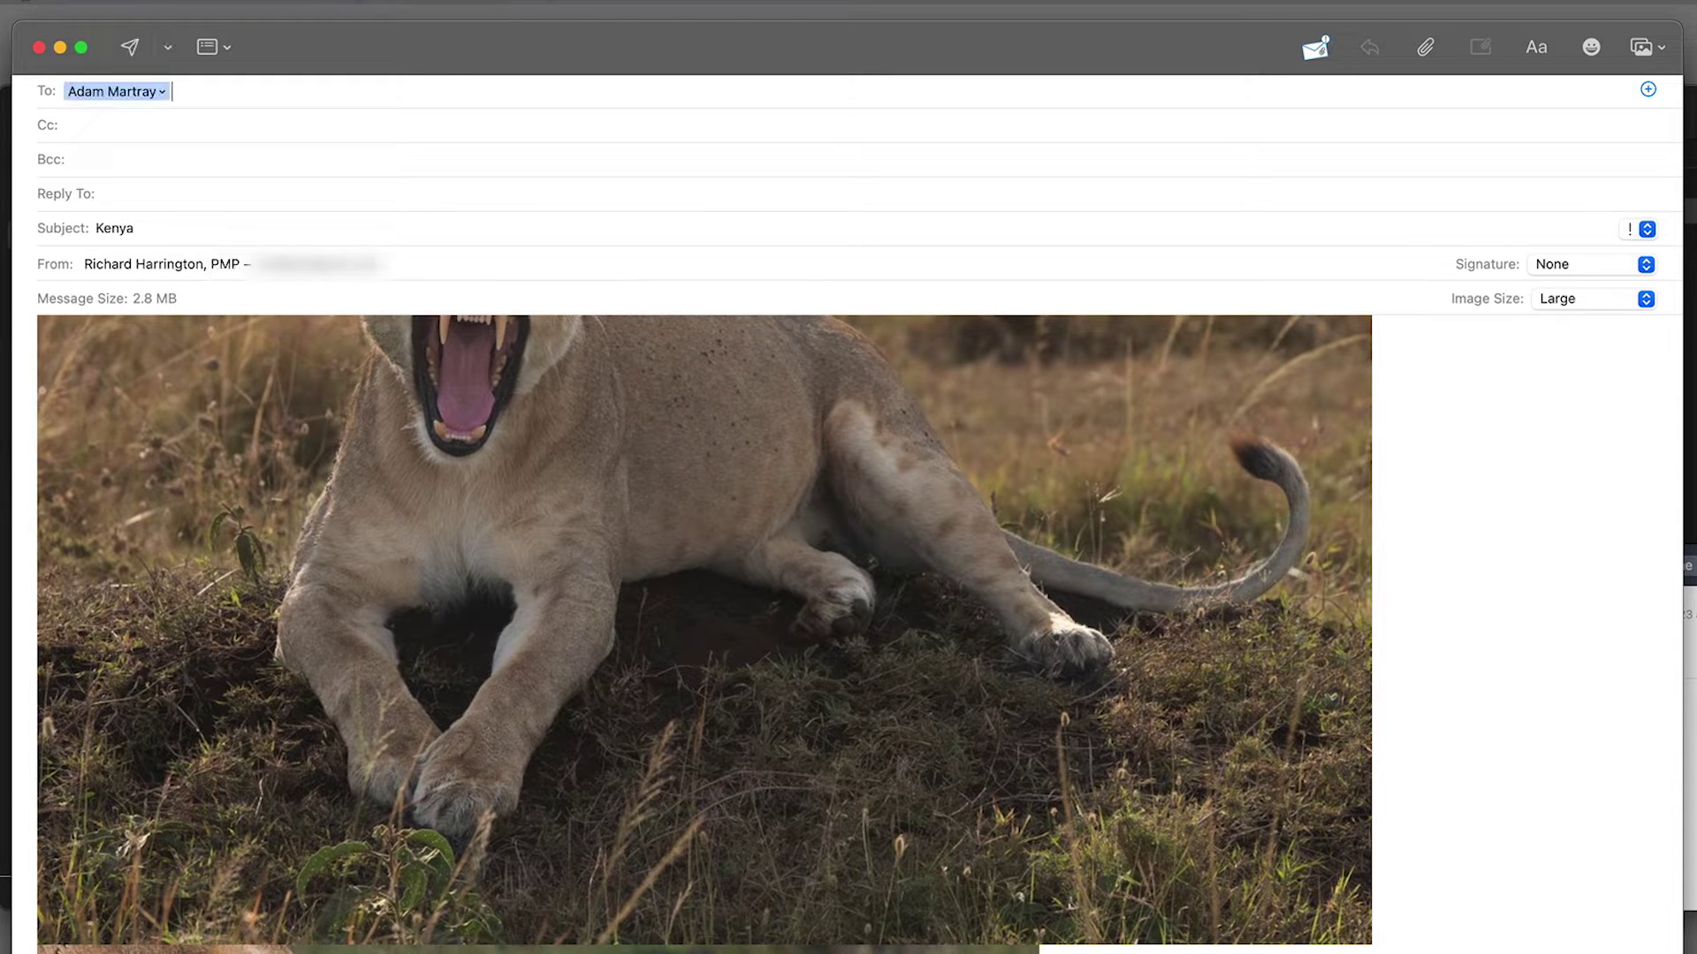
scroll(222, 387, down, 12)
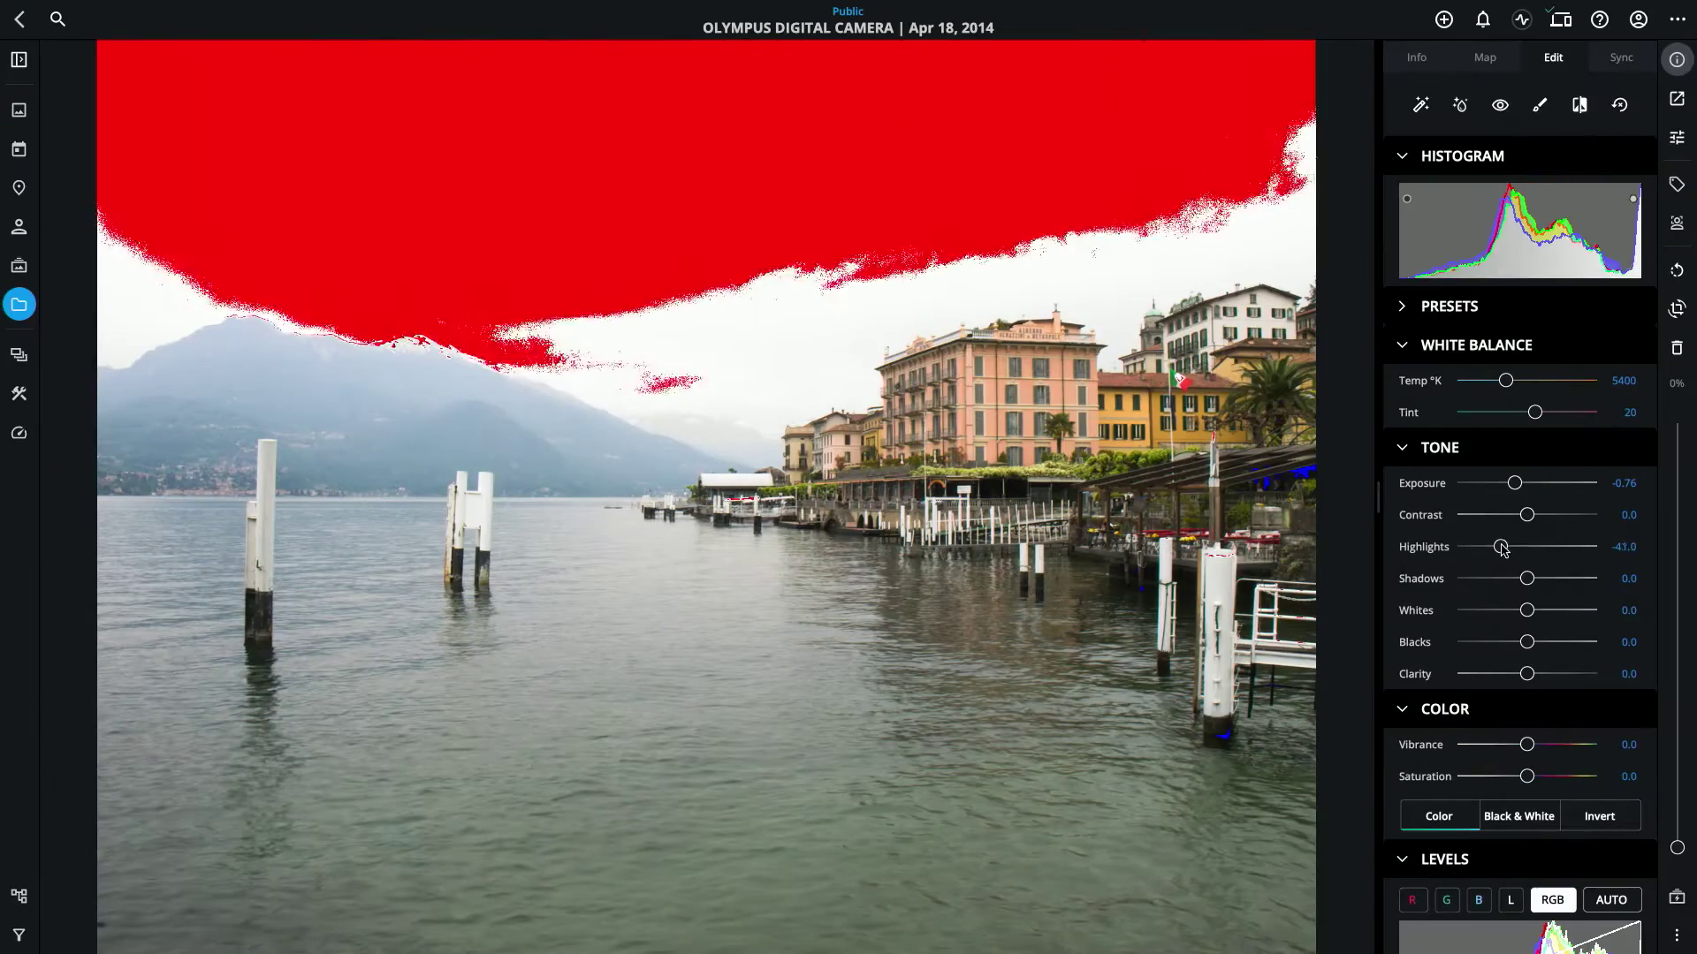
- Lower highlights slightly, rate the eagle photo 4 stars, name the child's face, and zoom the map
drag(1503, 548, 1492, 549)
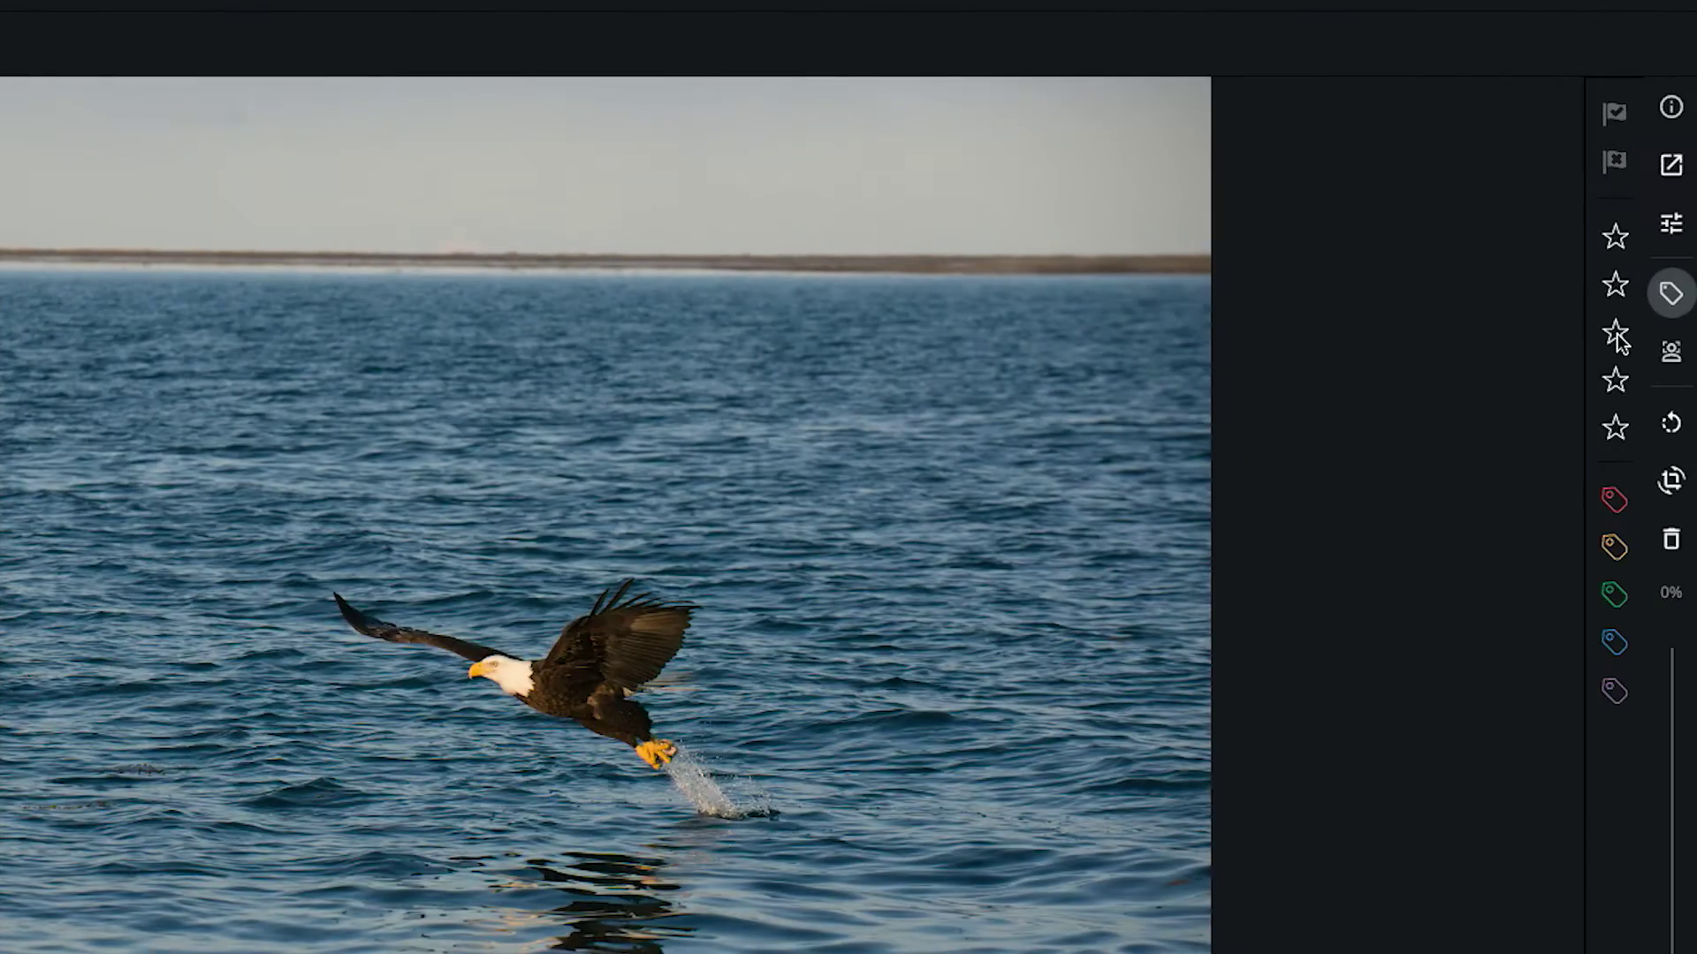
click(1616, 336)
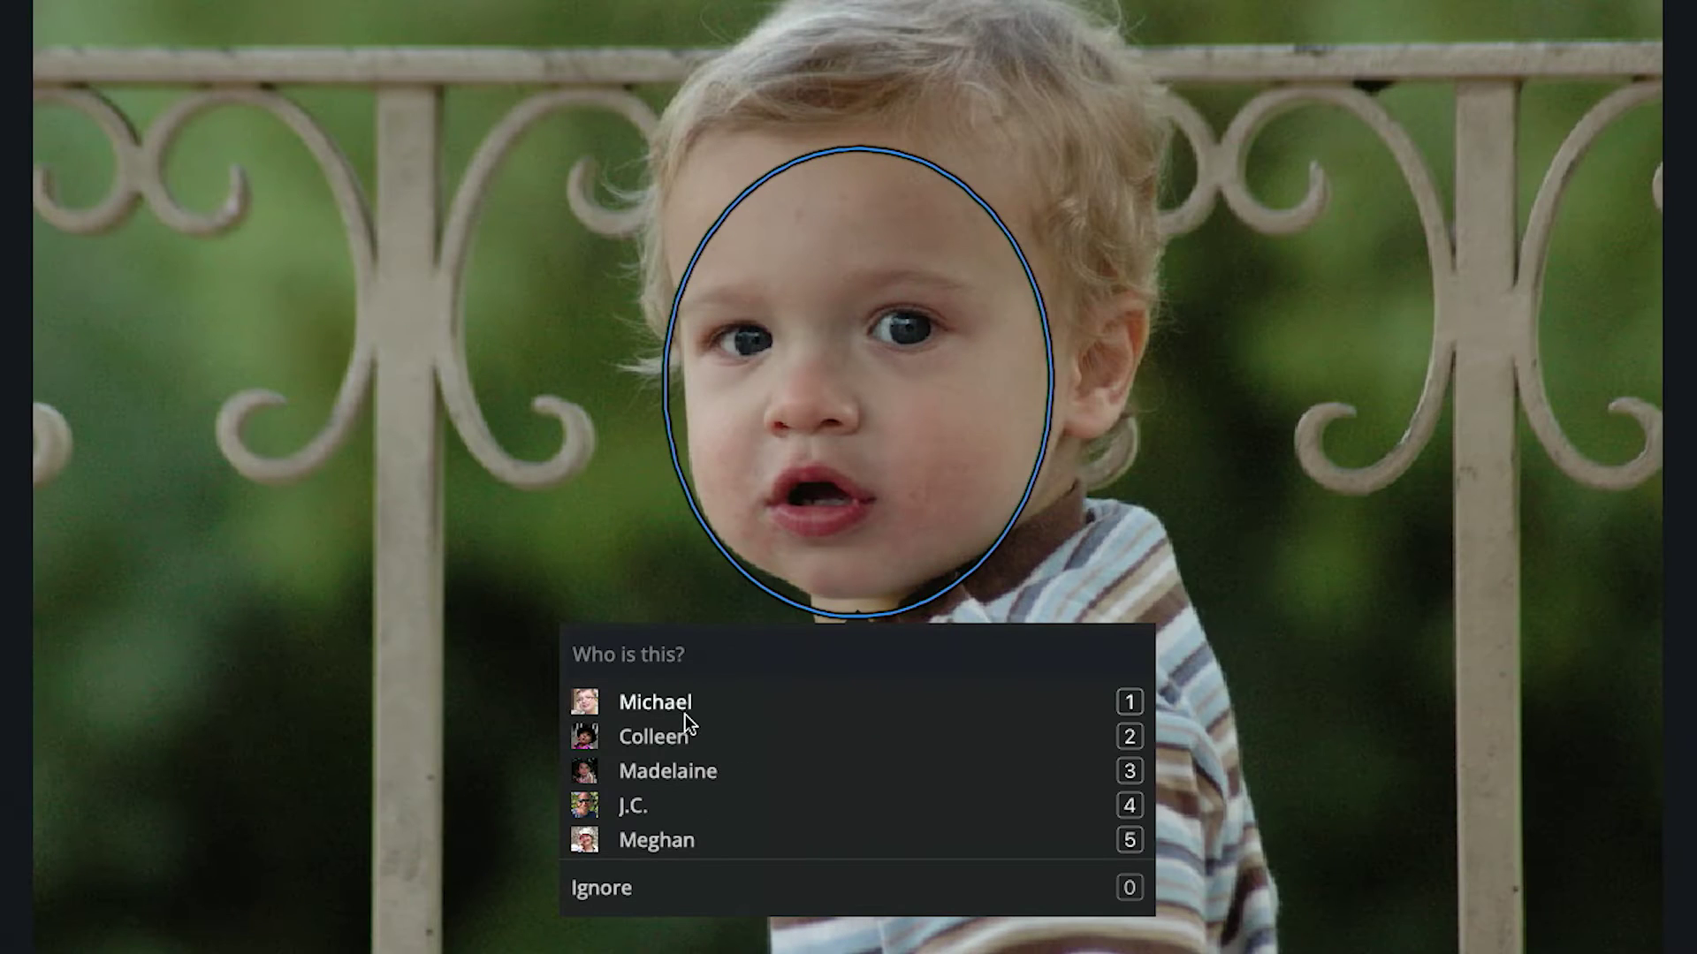
click(682, 713)
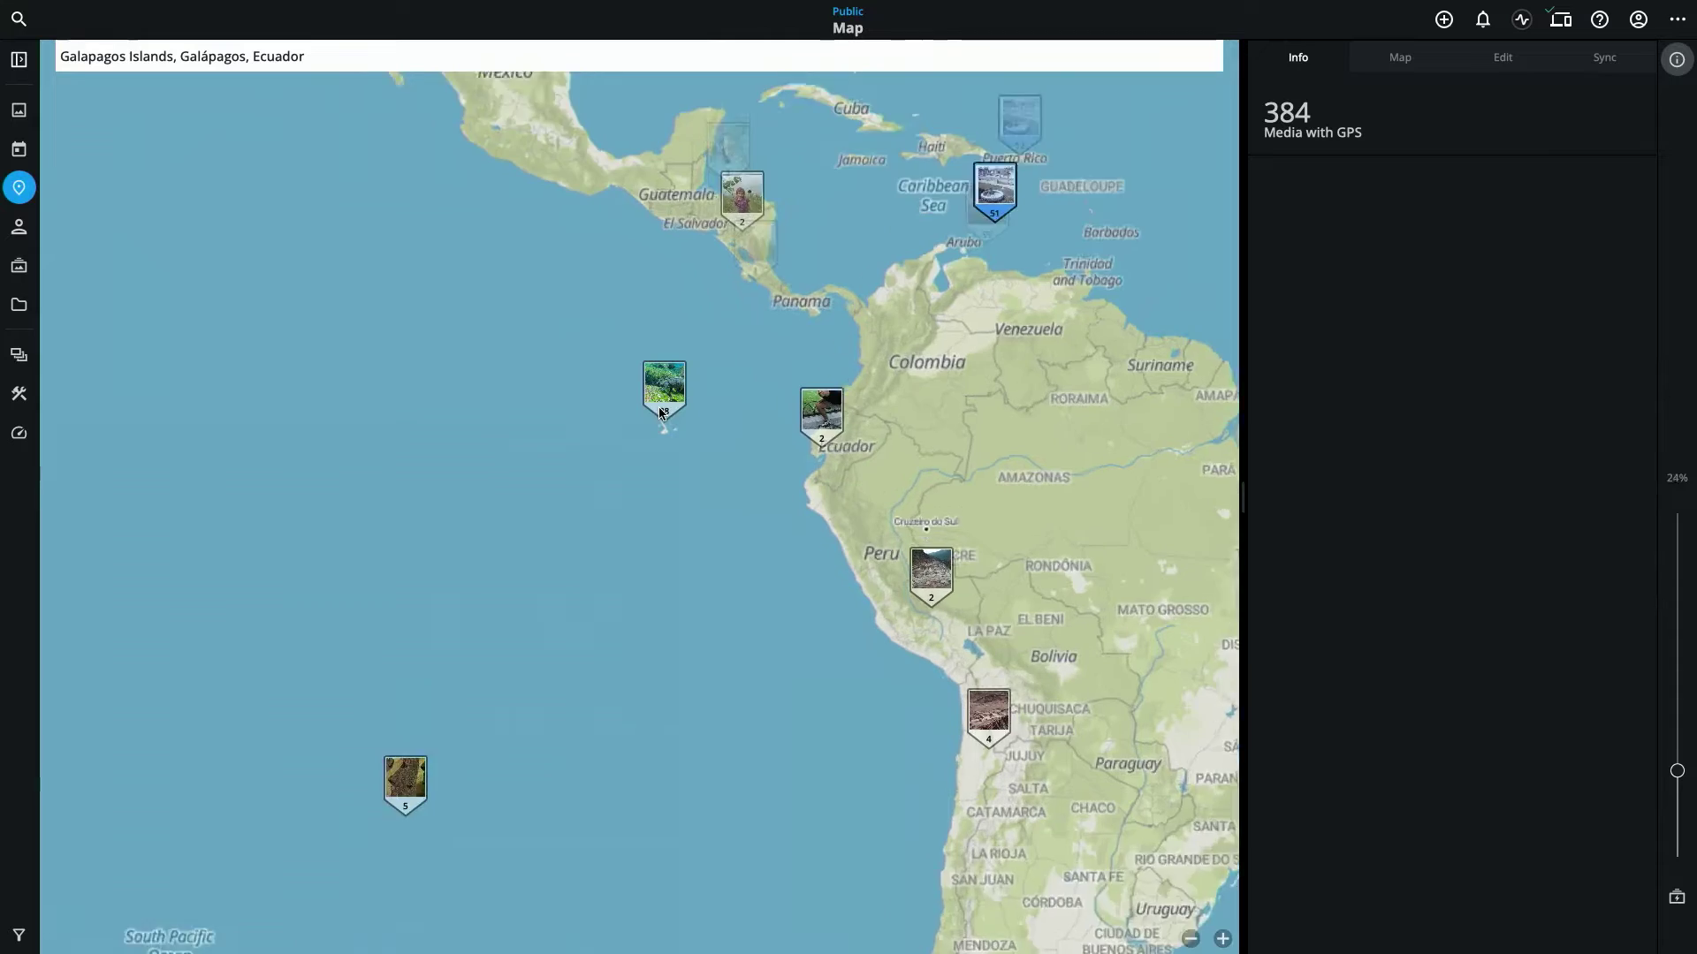
scroll(663, 408, up, 5)
scroll(664, 417, up, 5)
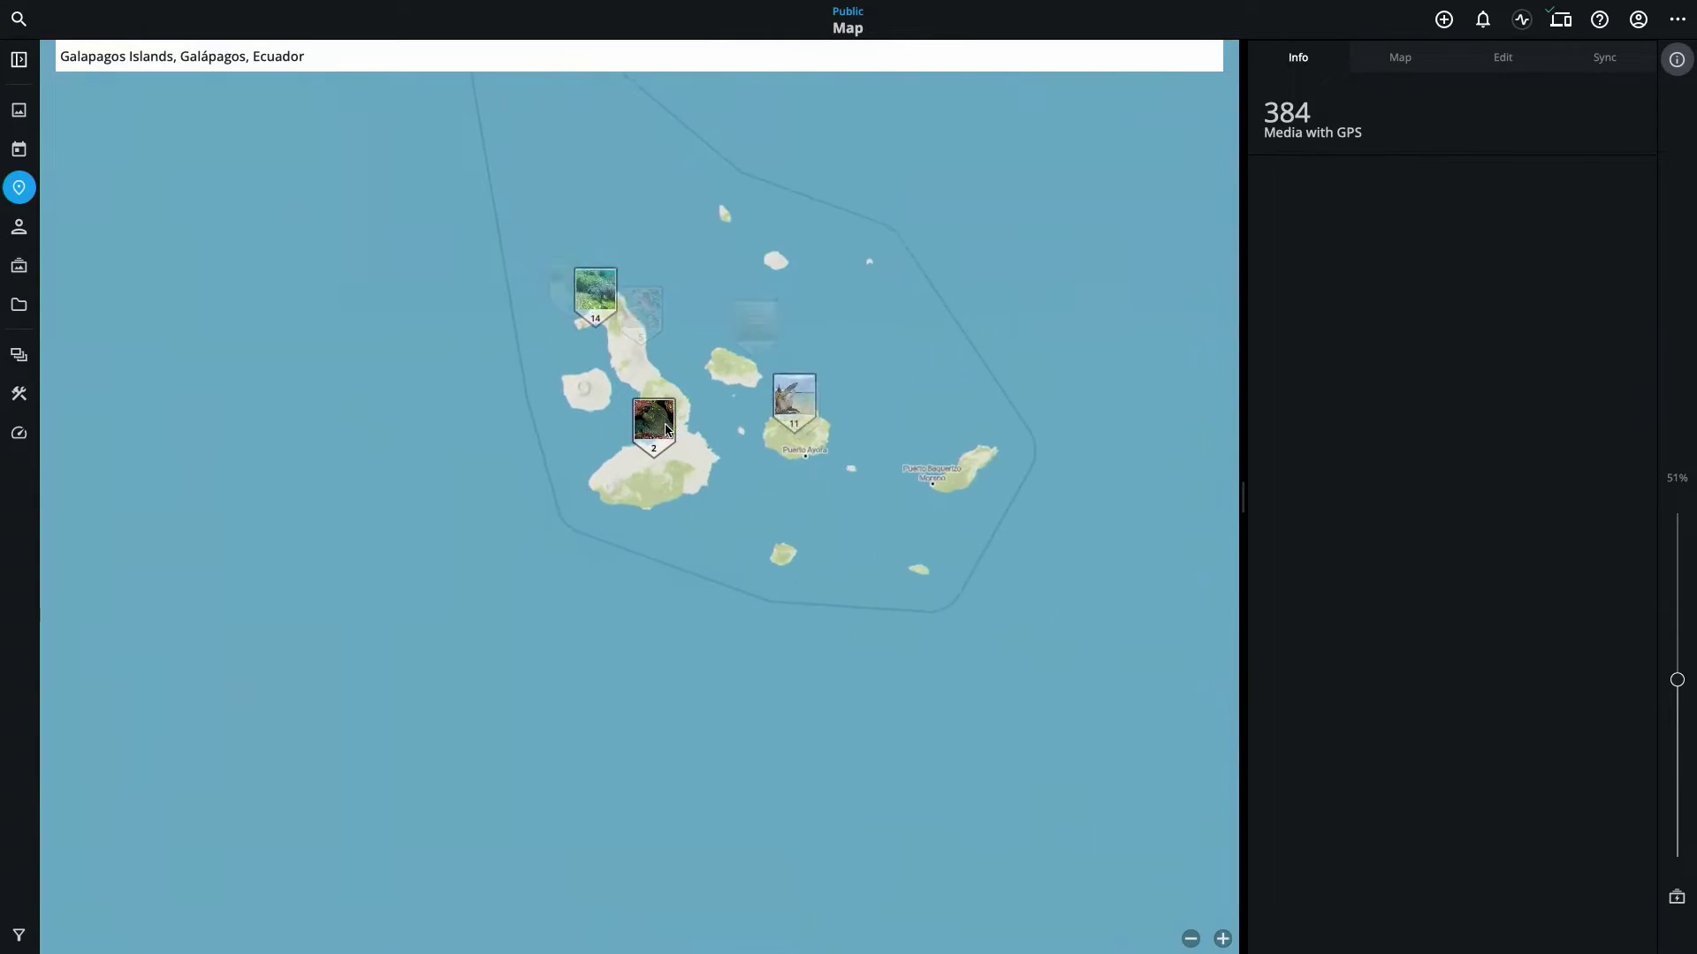
- Pan the map to show northern Isla Isabela in the Galápagos
drag(629, 251, 748, 473)
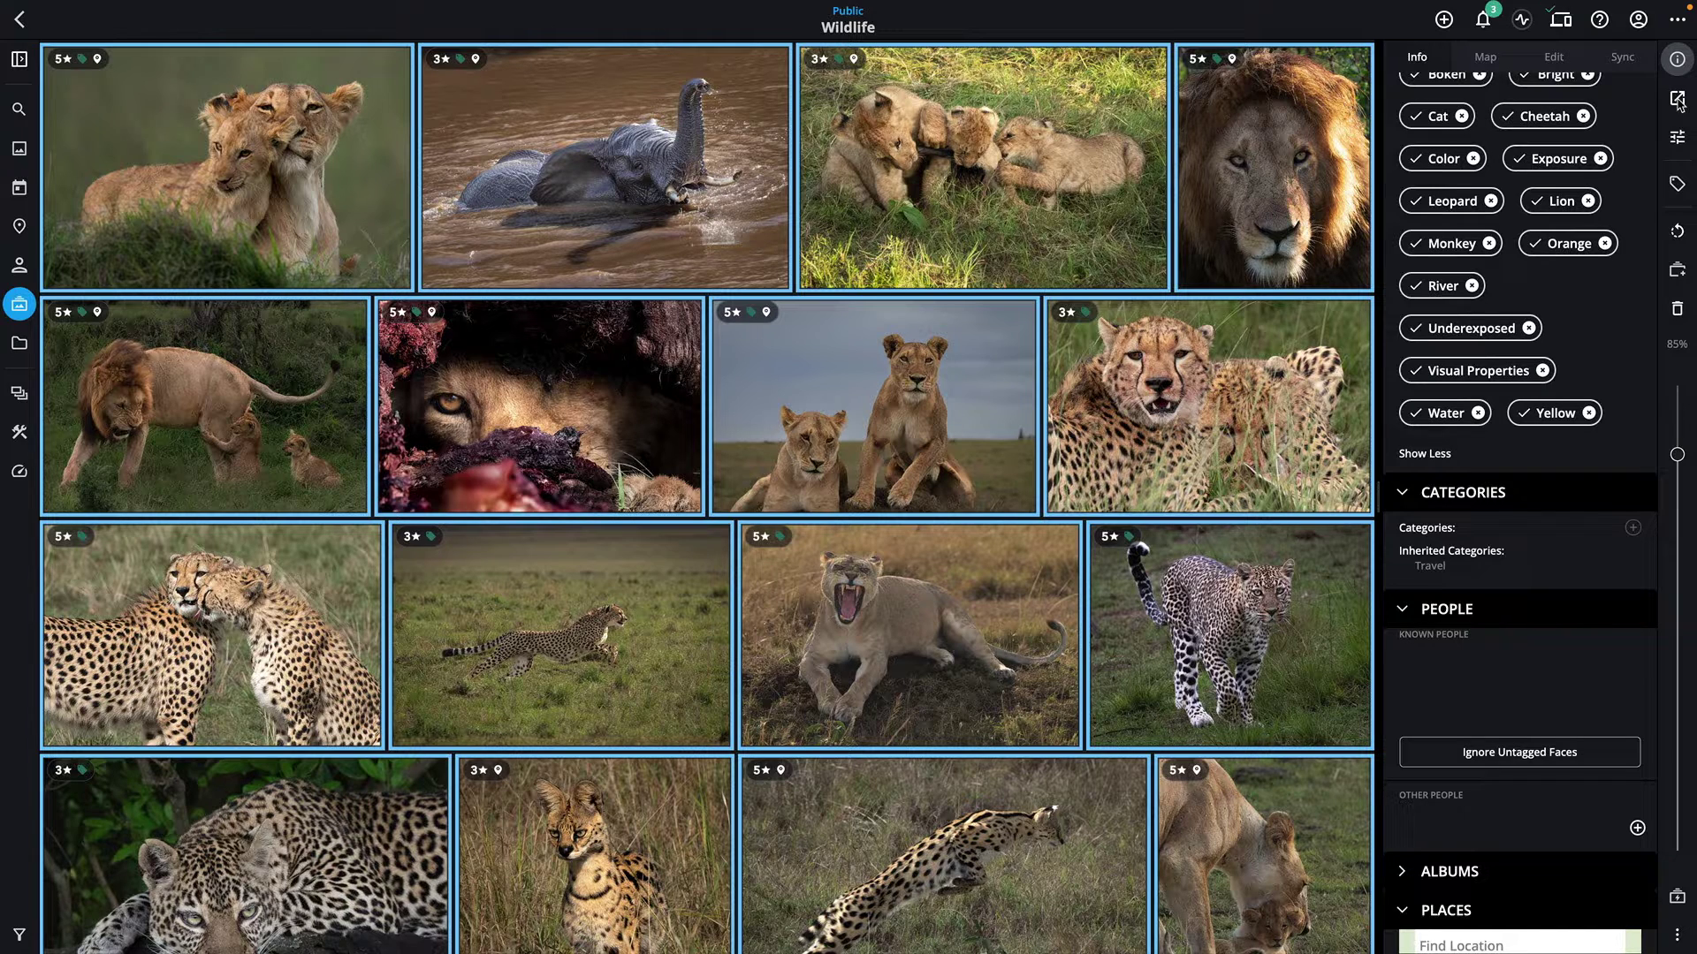
- Export the selected photos as TIFF at Original resolution and Maximum quality
click(1677, 101)
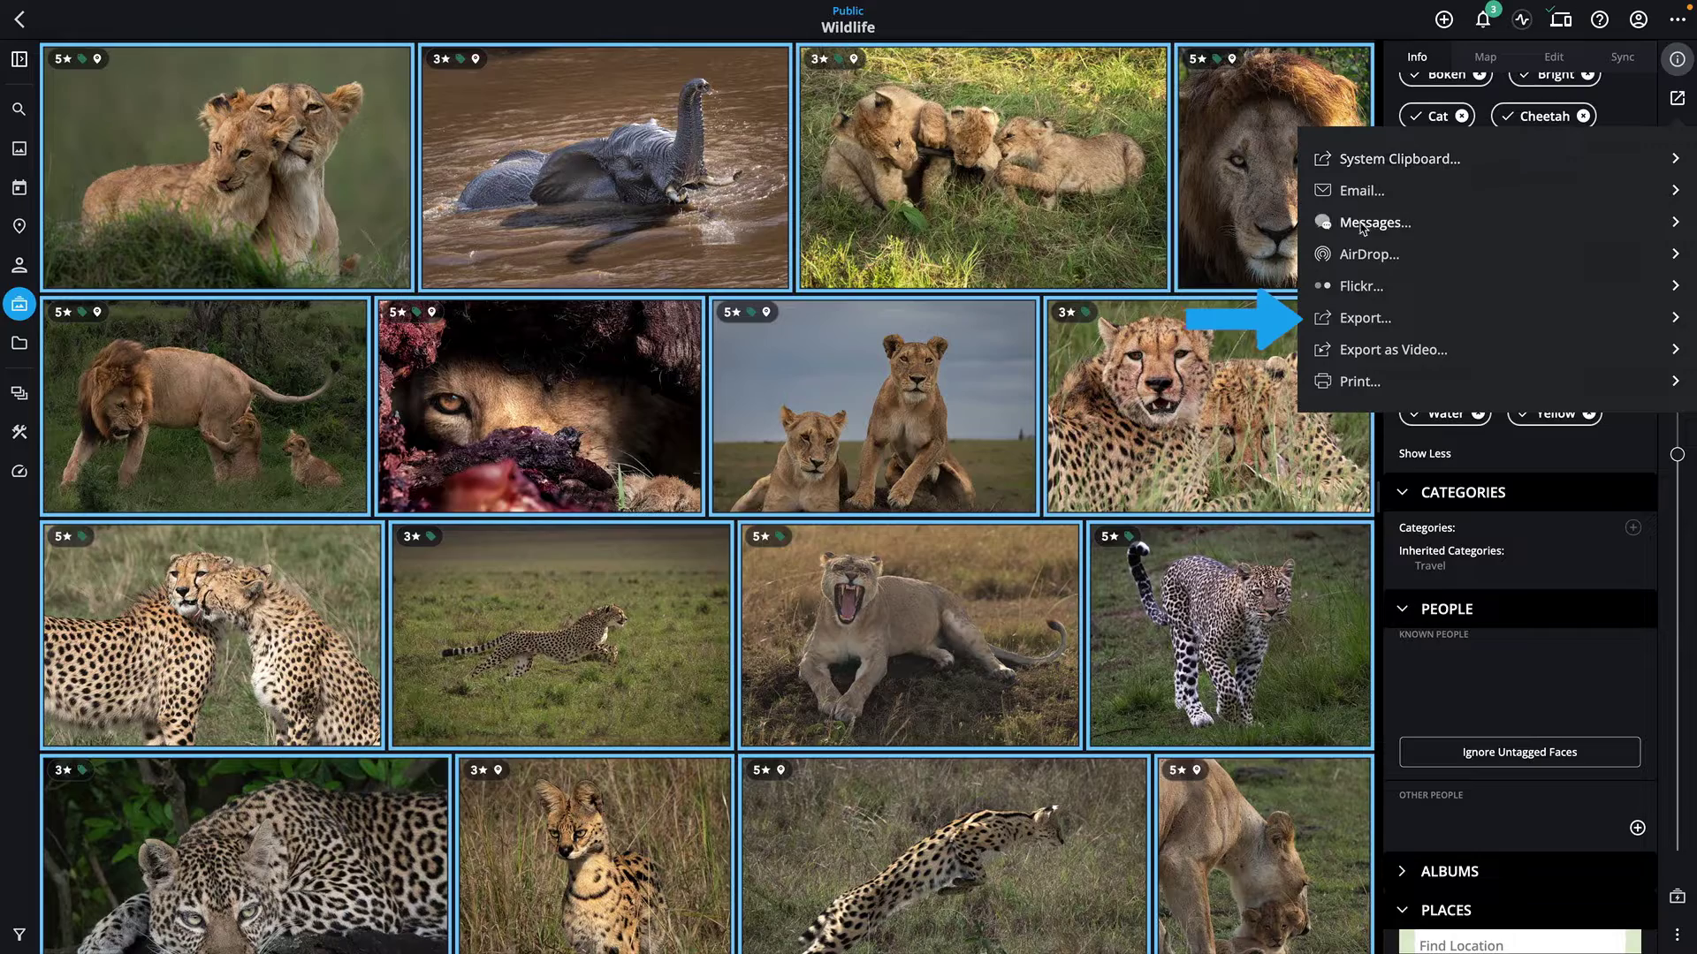
click(1365, 318)
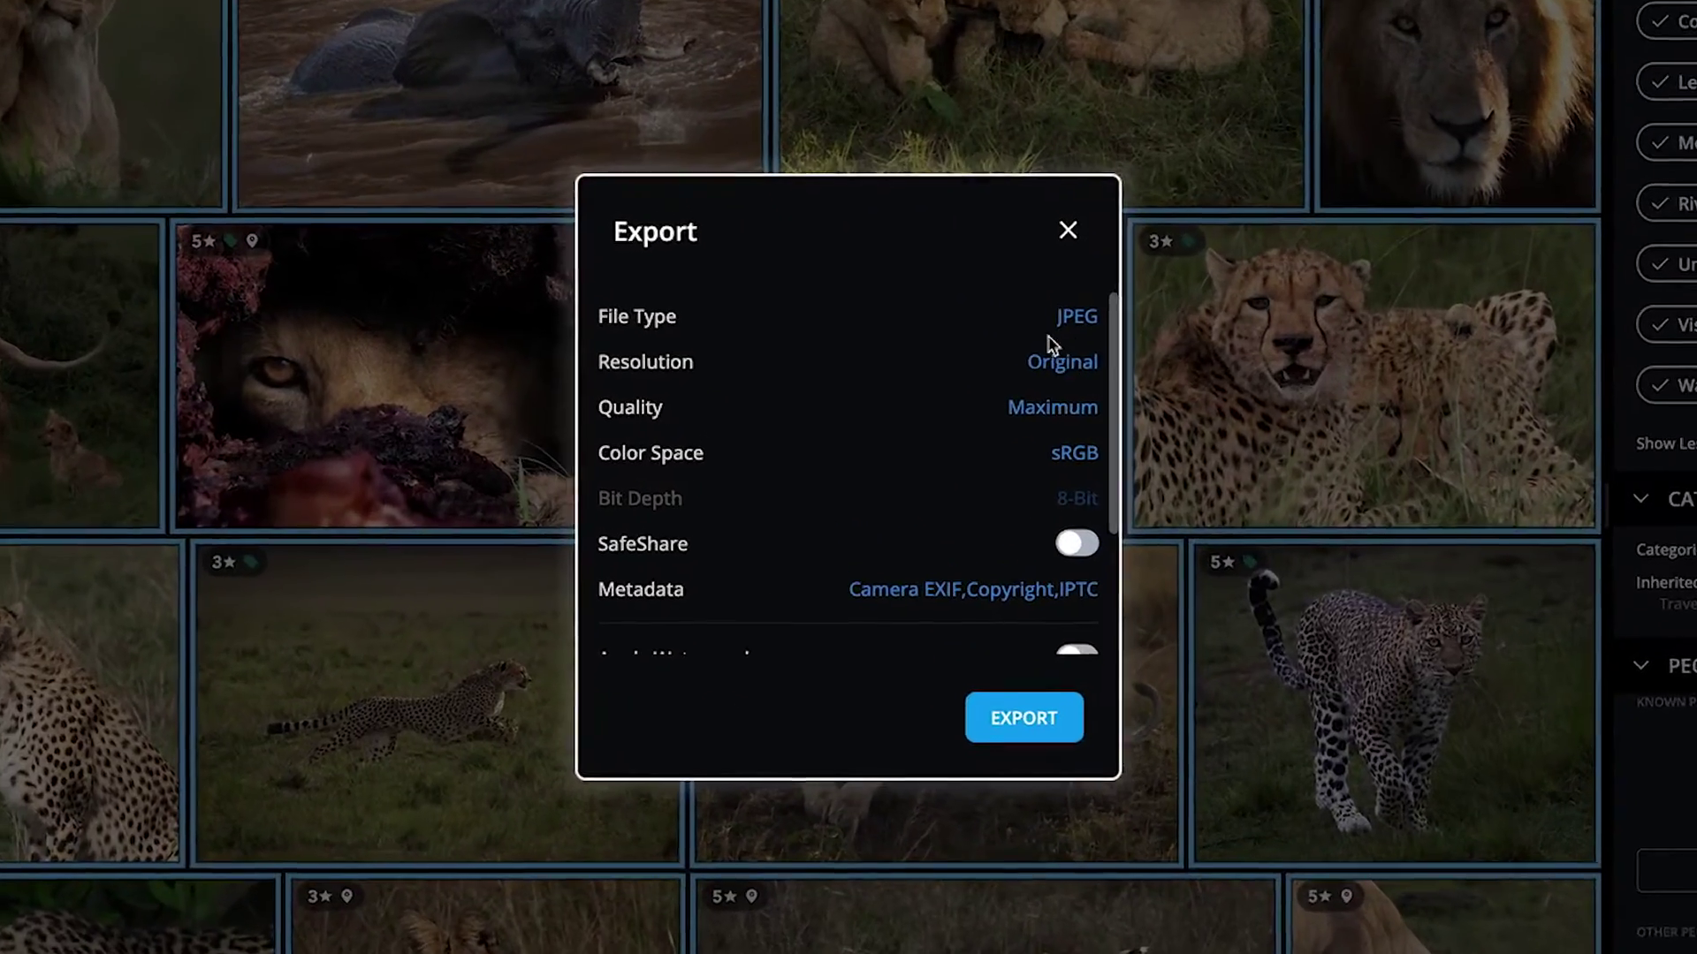
click(1018, 357)
click(725, 535)
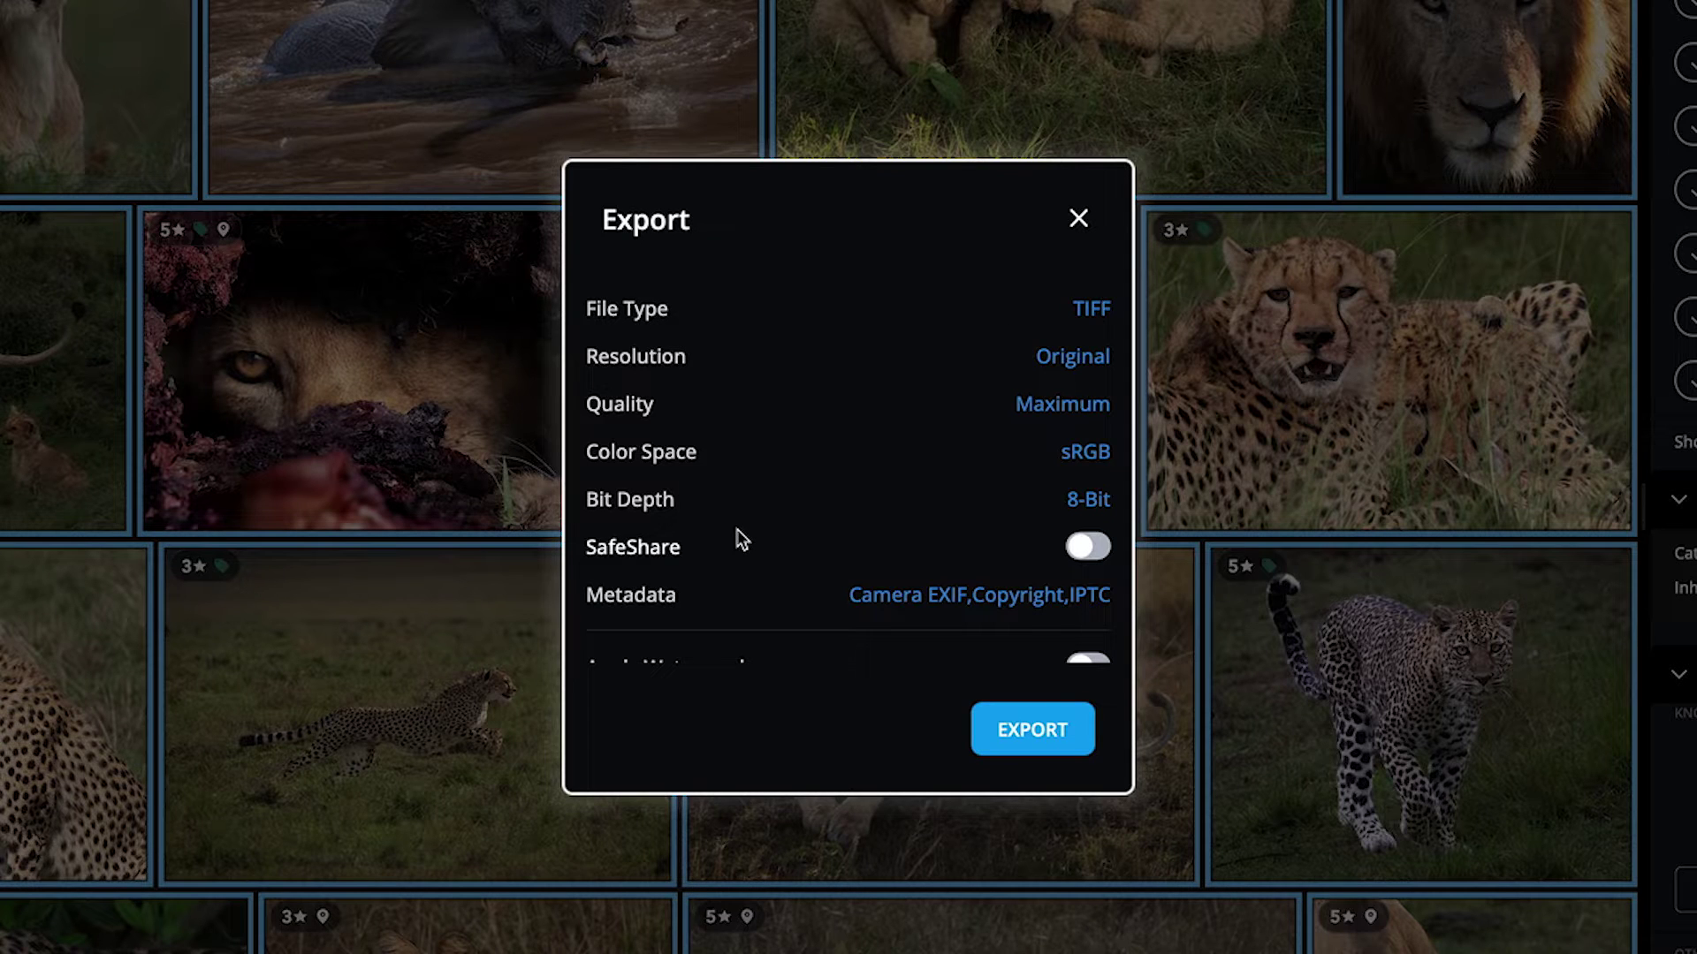
click(1078, 358)
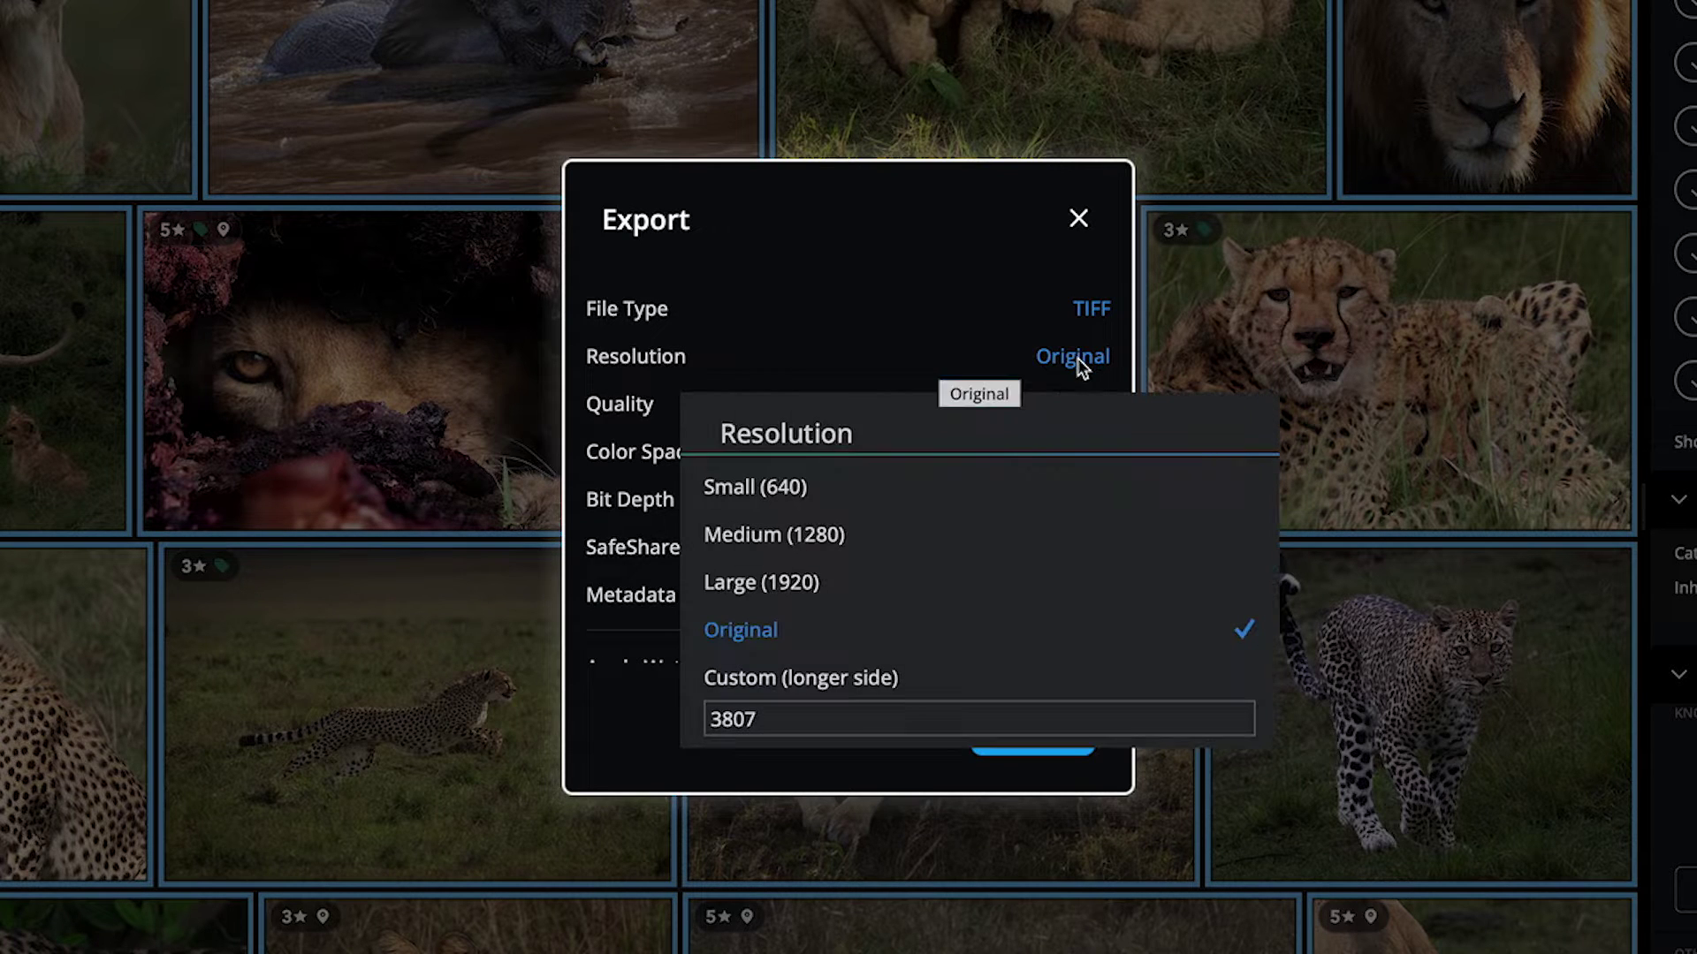
click(857, 641)
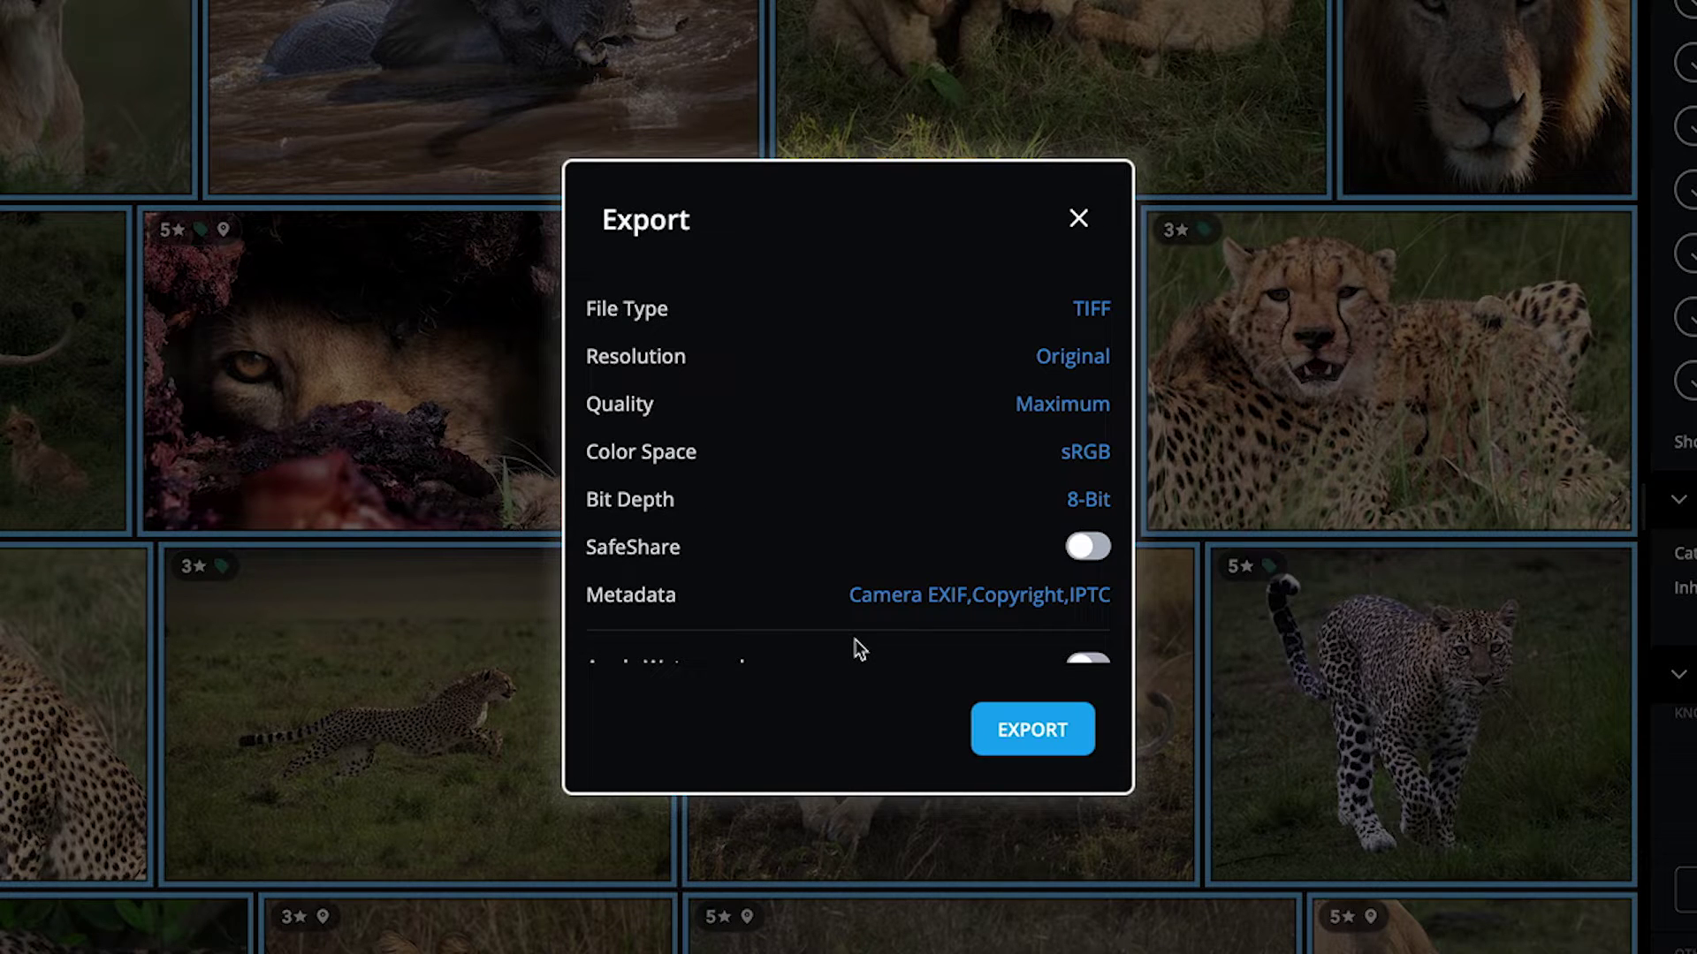
click(1098, 412)
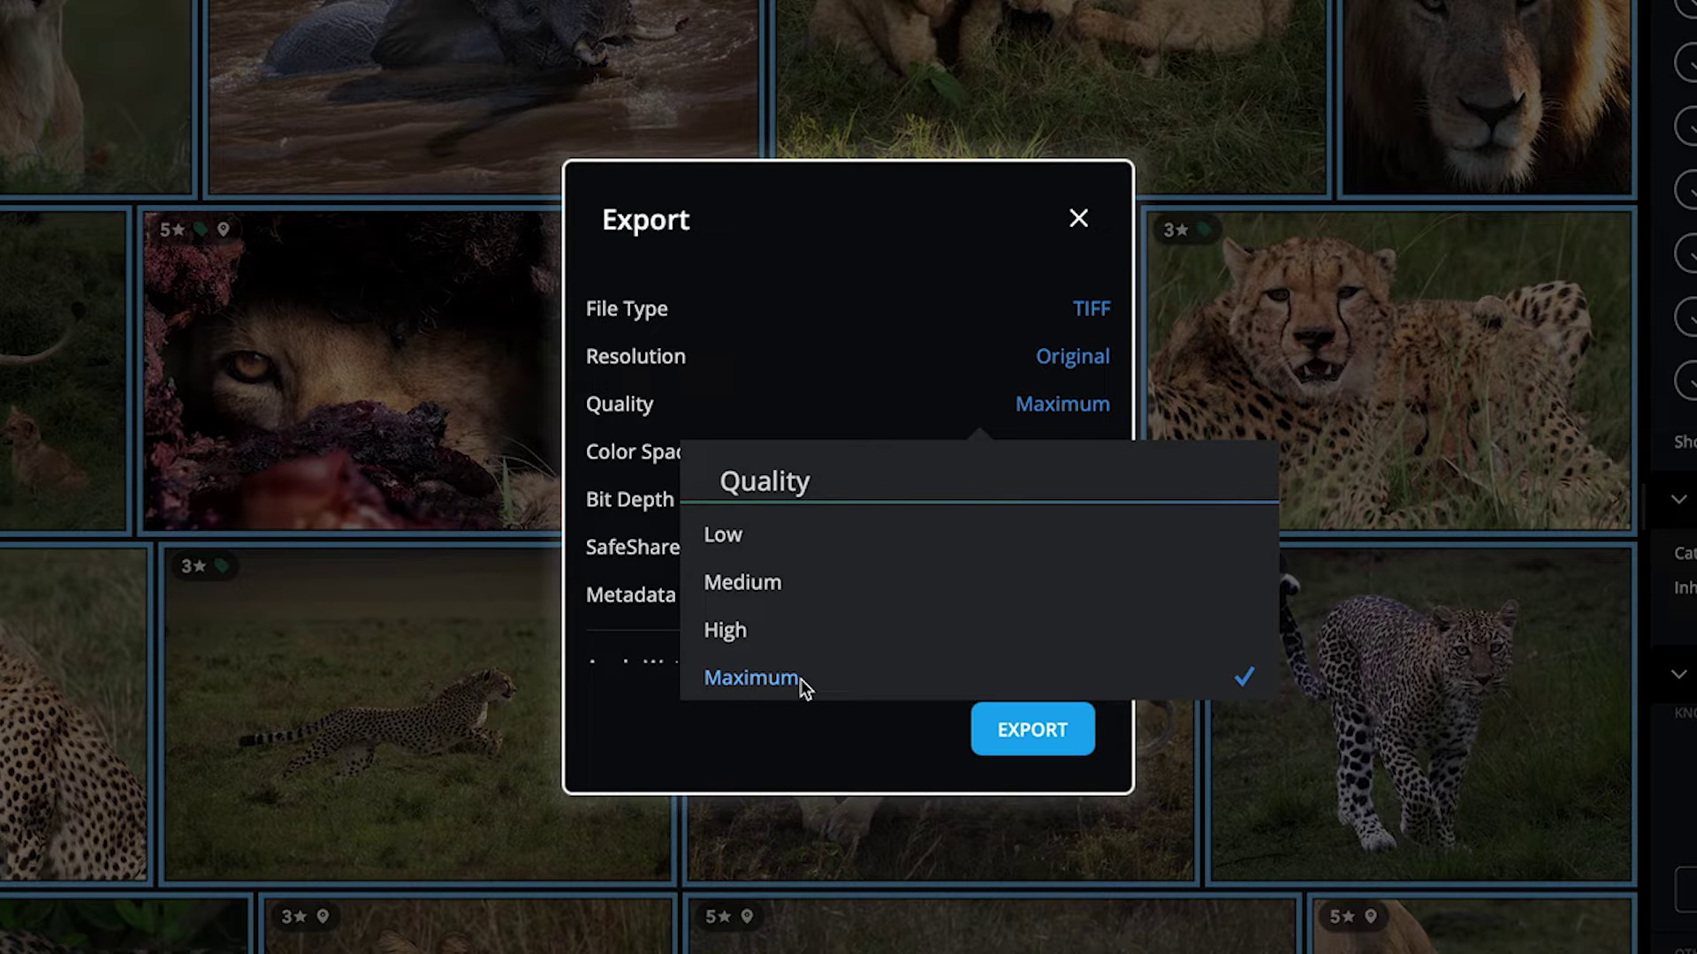
click(751, 678)
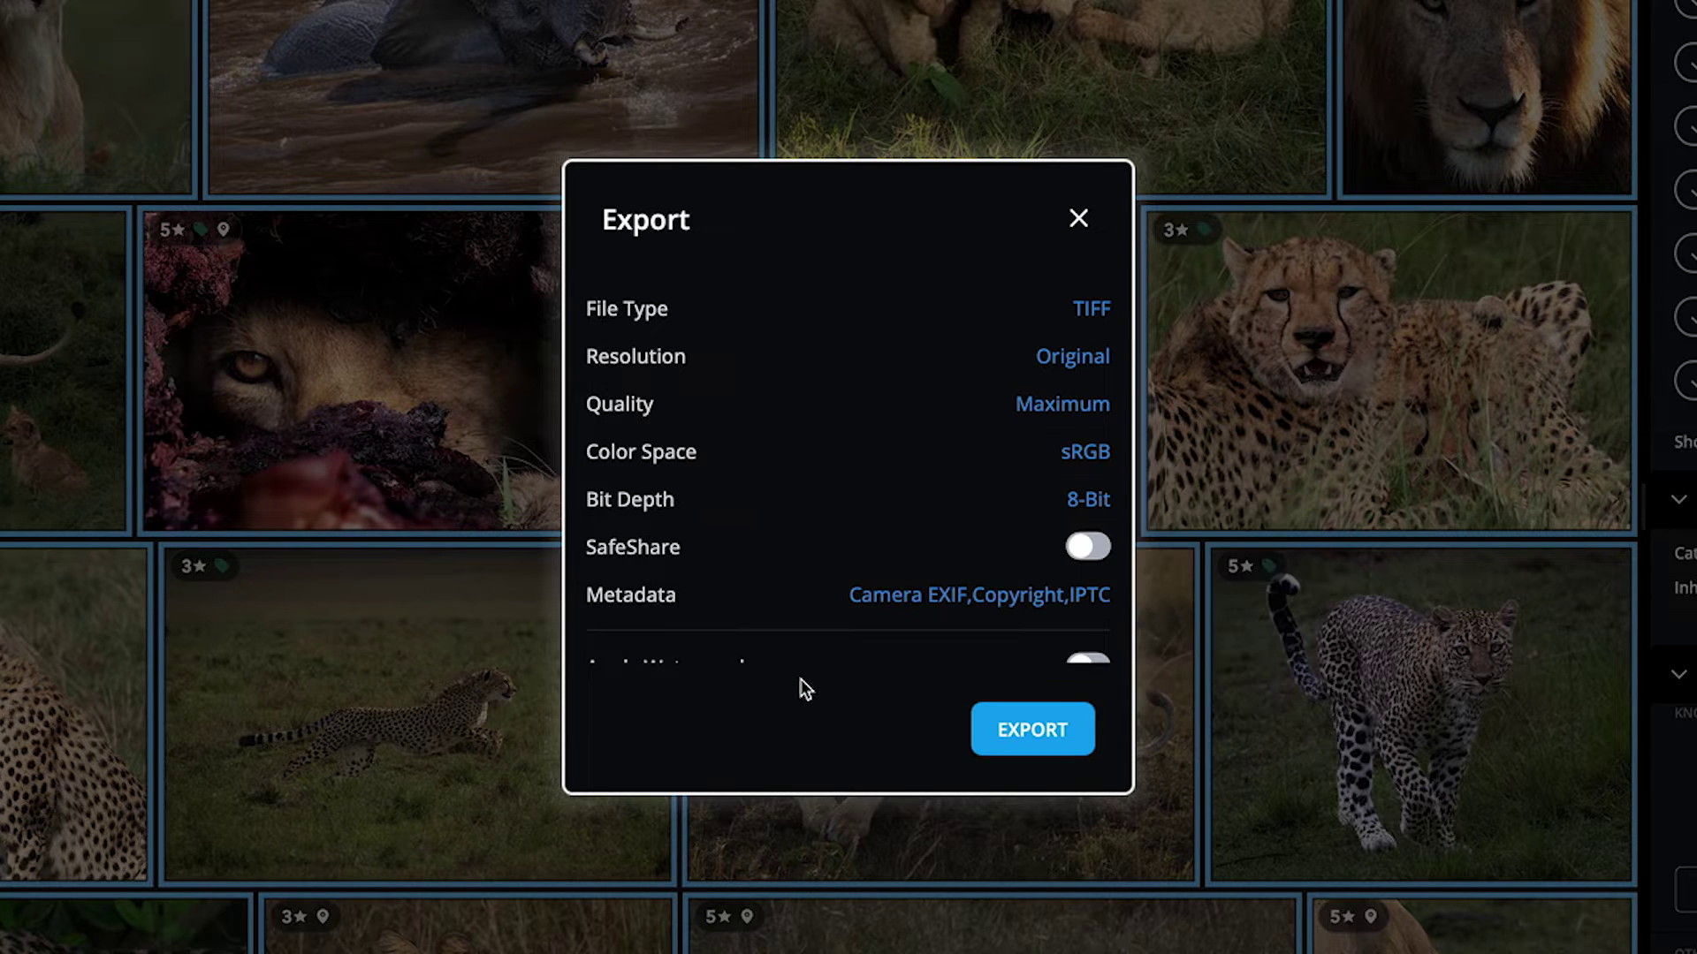
- Include Caption and Keywords and Places in export metadata, leaving out Camera EXIF
click(1002, 614)
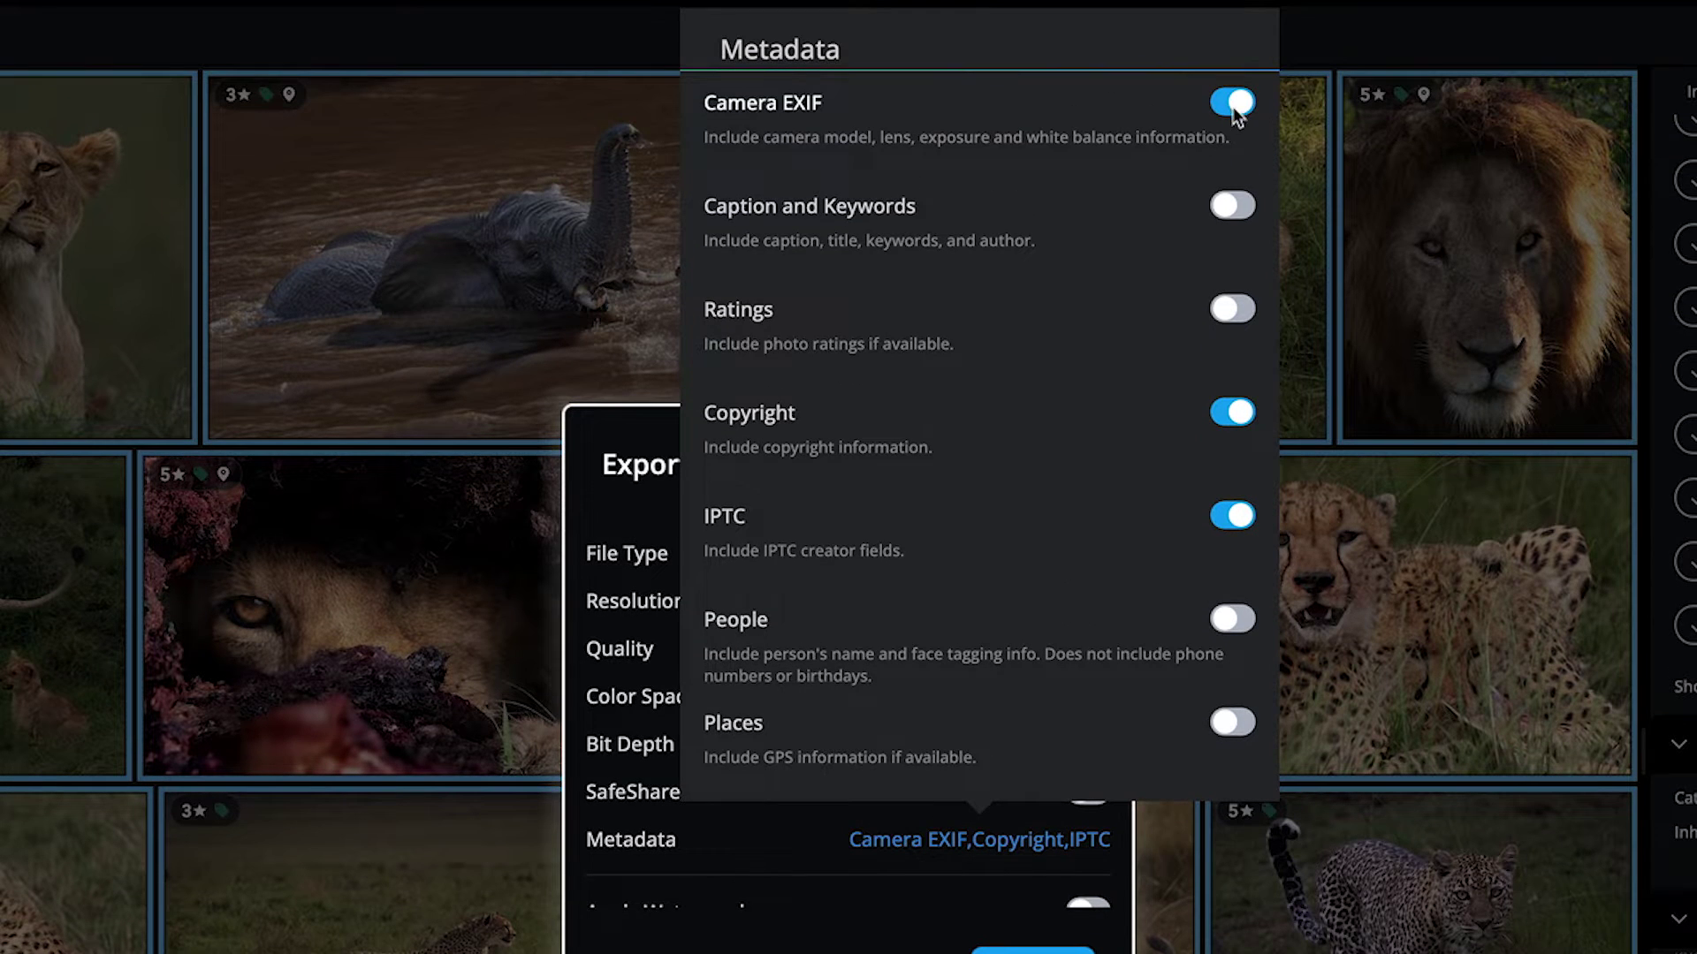
click(1231, 205)
click(1232, 723)
click(1231, 101)
click(820, 939)
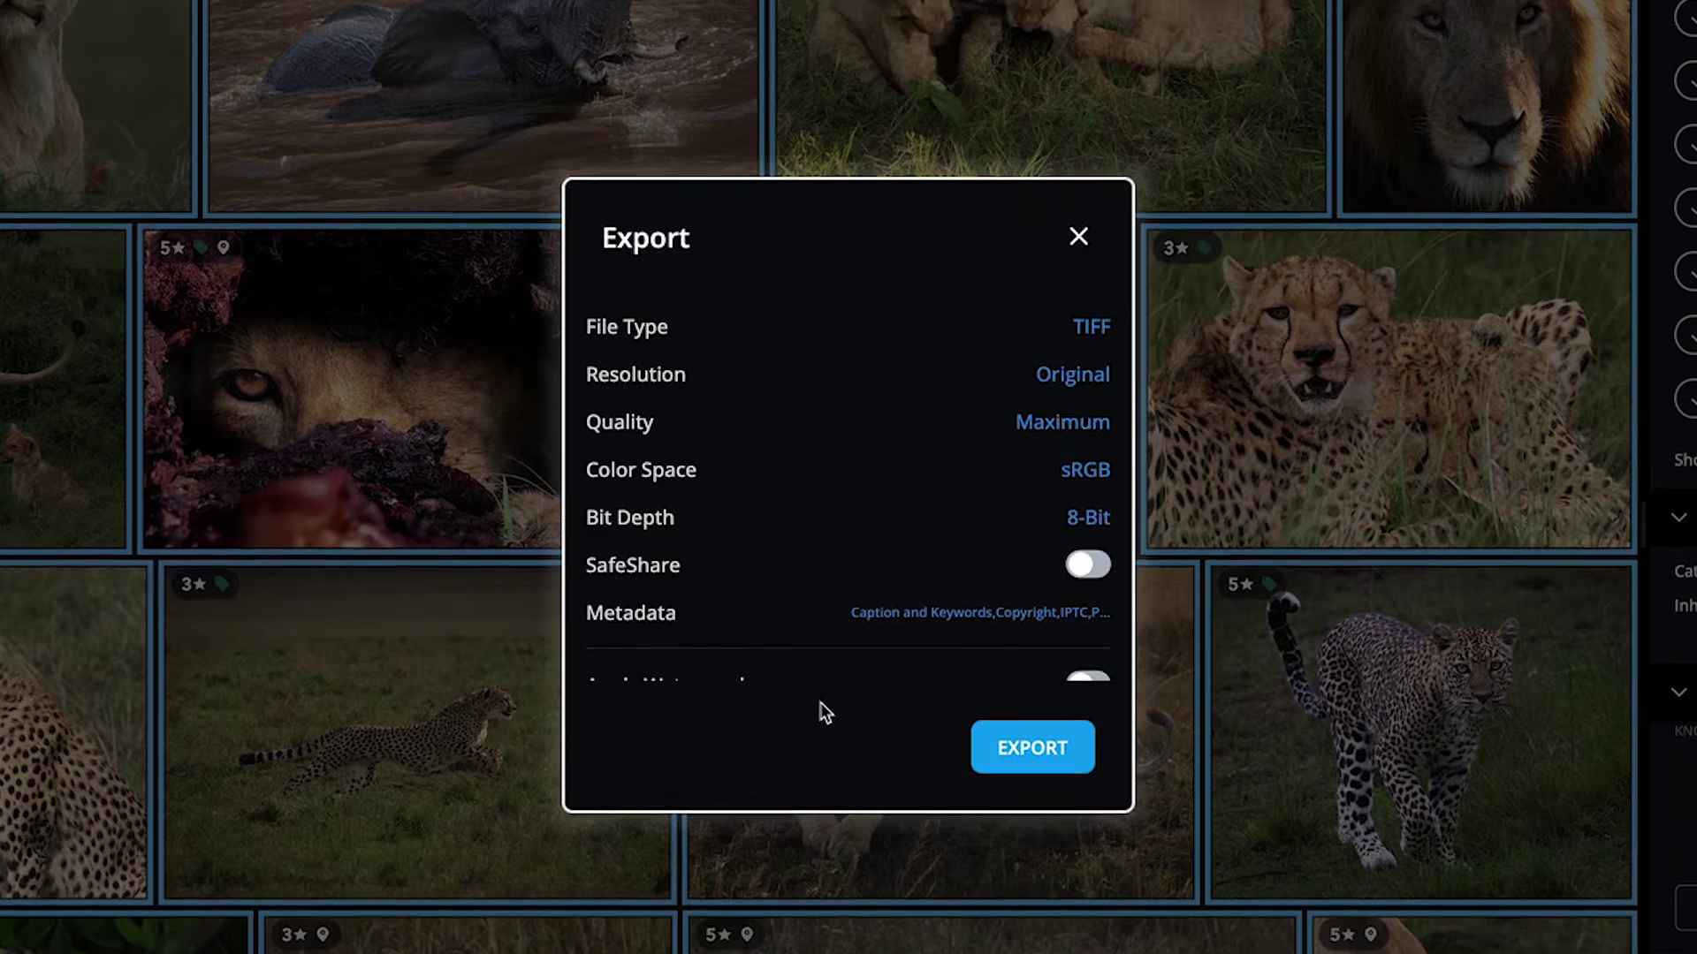
scroll(820, 702, down, 3)
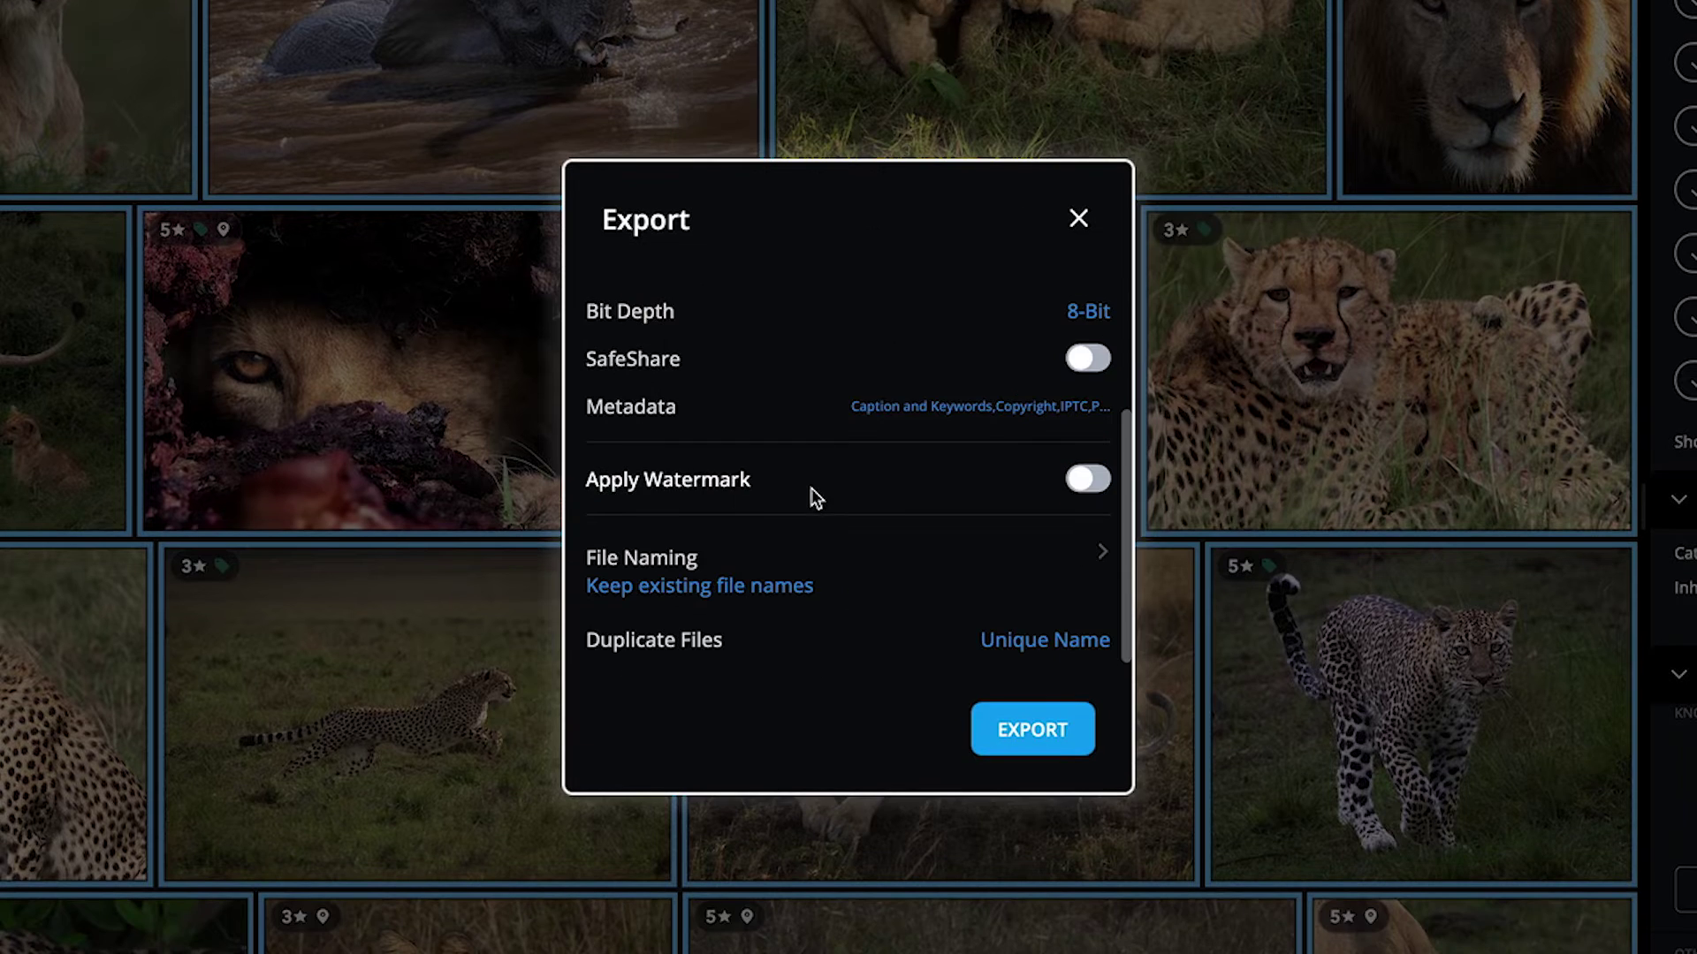
- Apply a copyright watermark with the photographer's name as its text
click(1088, 480)
click(1098, 528)
click(634, 299)
drag(631, 298, 753, 299)
text(Bill Karp)
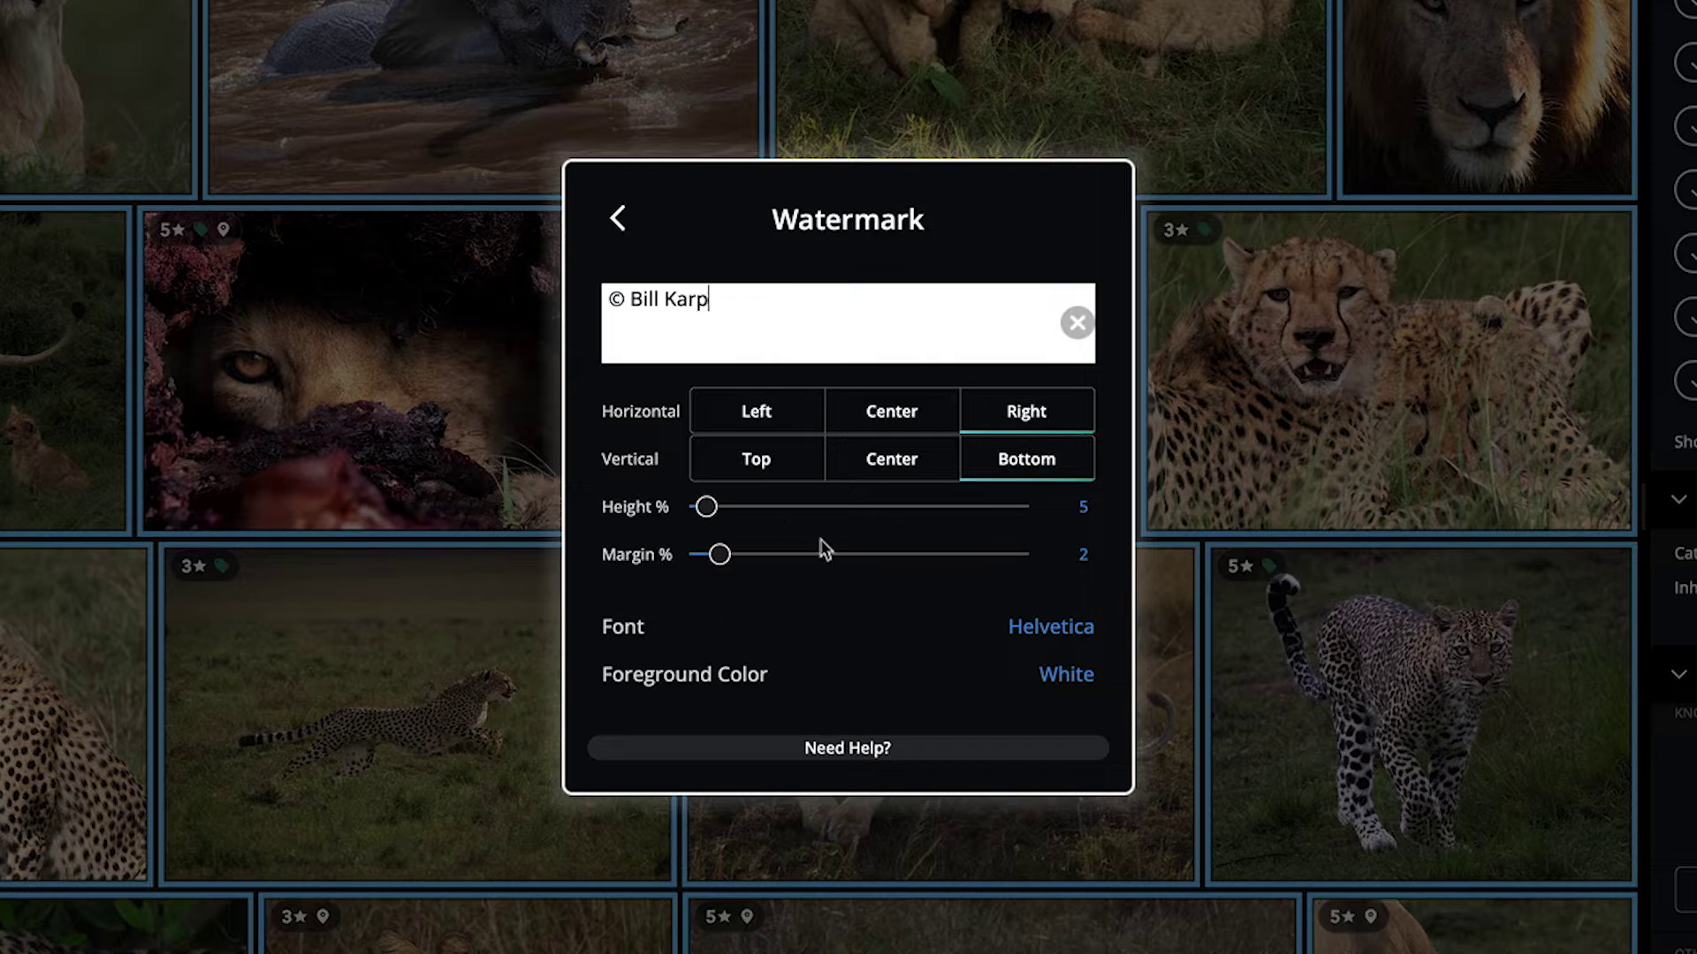
click(829, 591)
scroll(834, 583, down, 1)
click(620, 220)
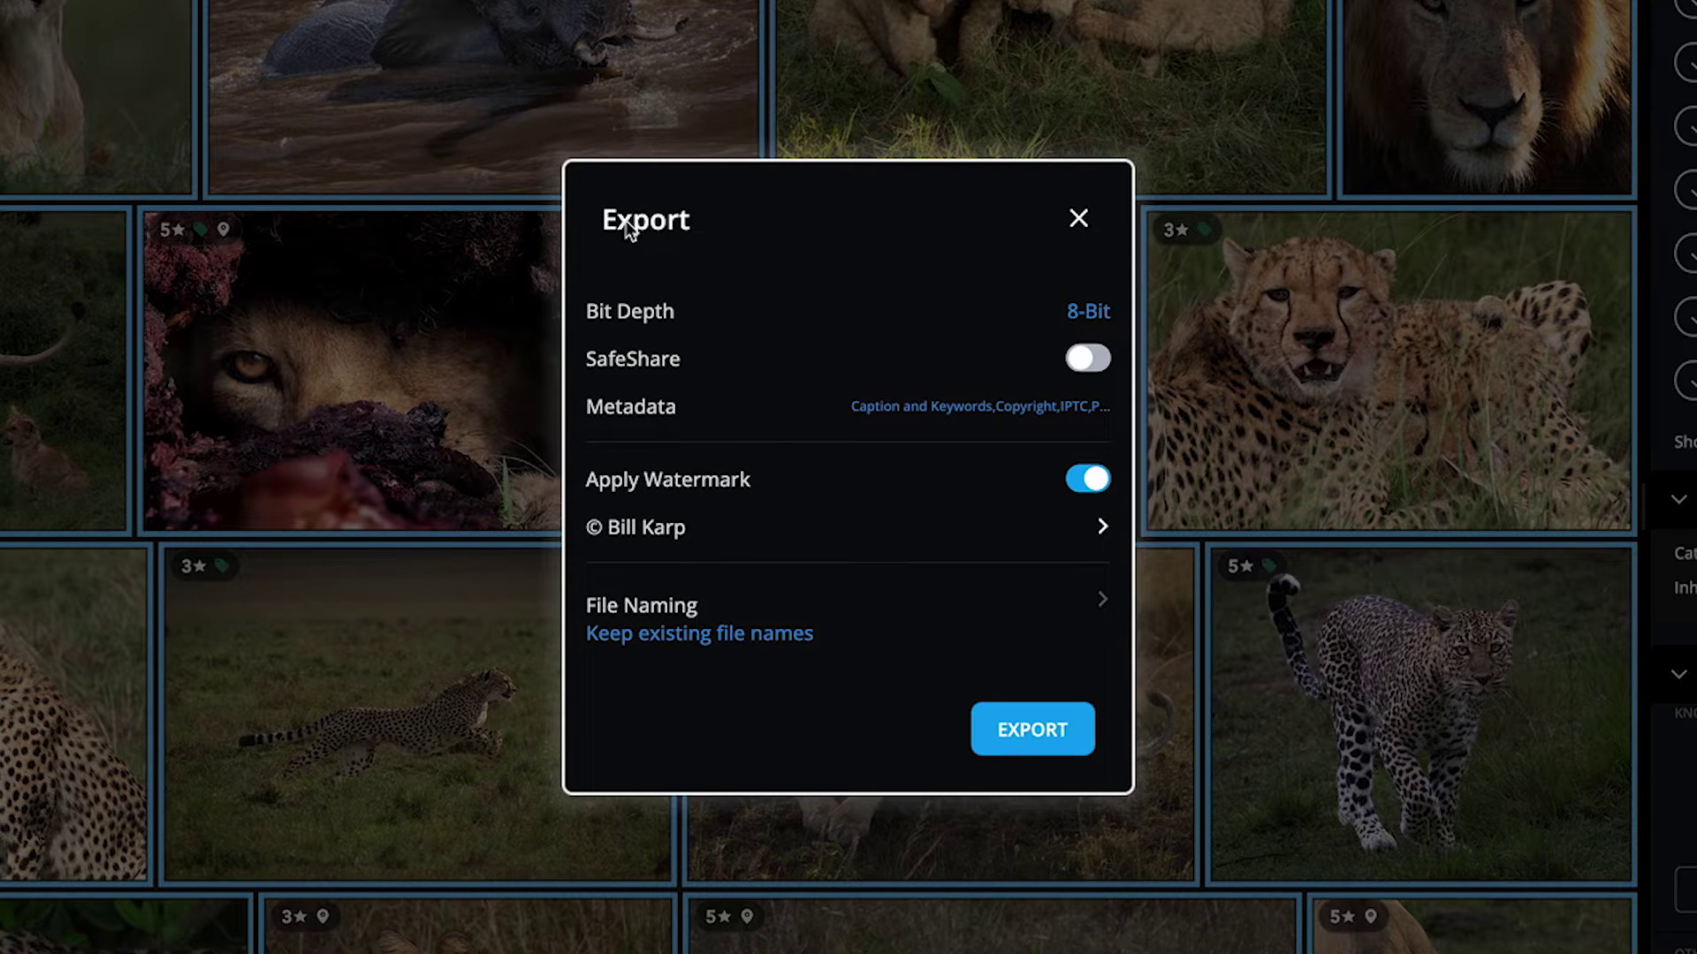
- Name exported files with the custom pattern African_Animals_{n3} and start the export
click(803, 609)
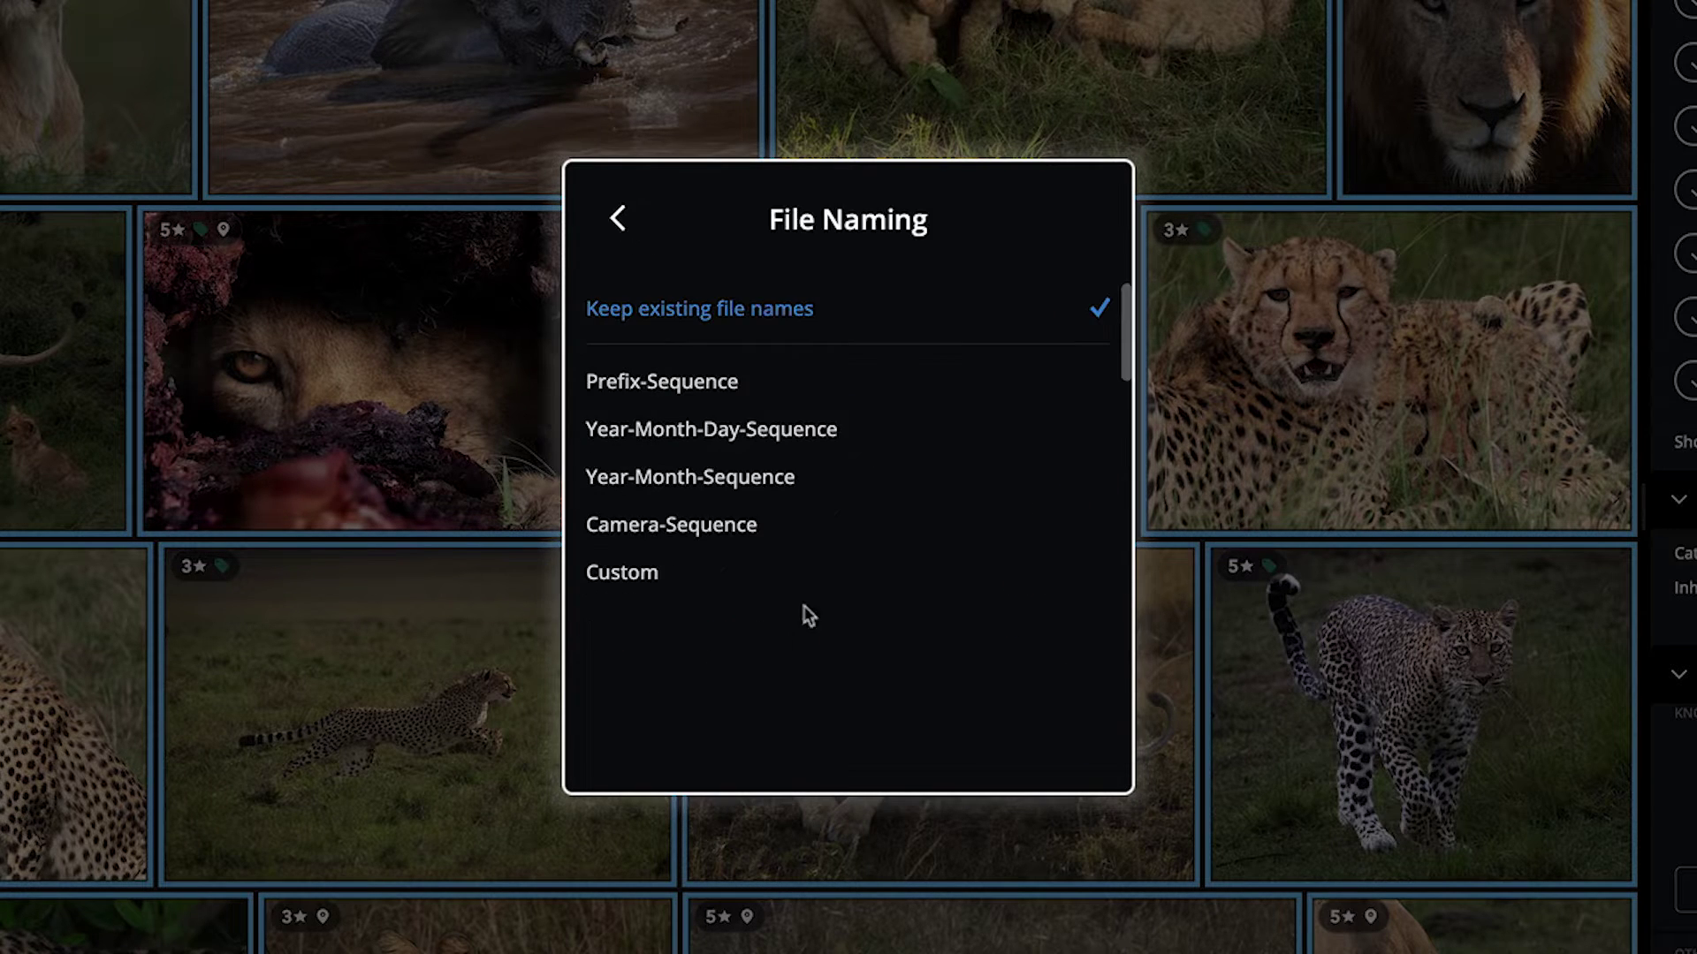
click(658, 574)
text(African)
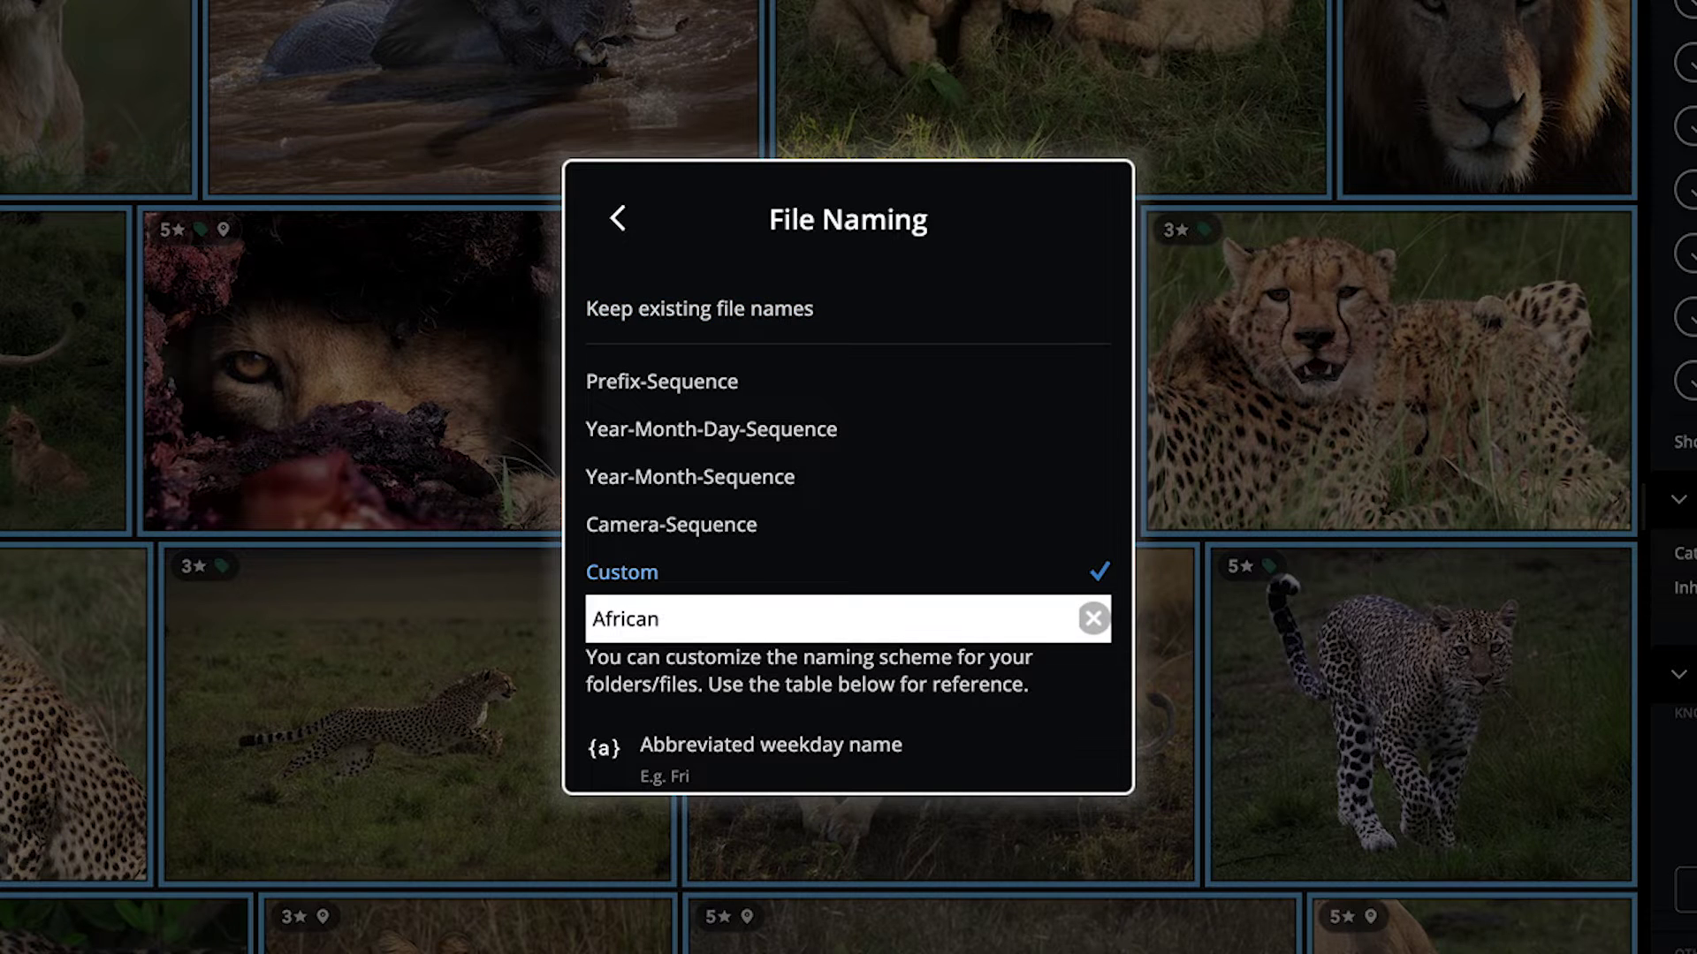
text(_Animals_{n3)
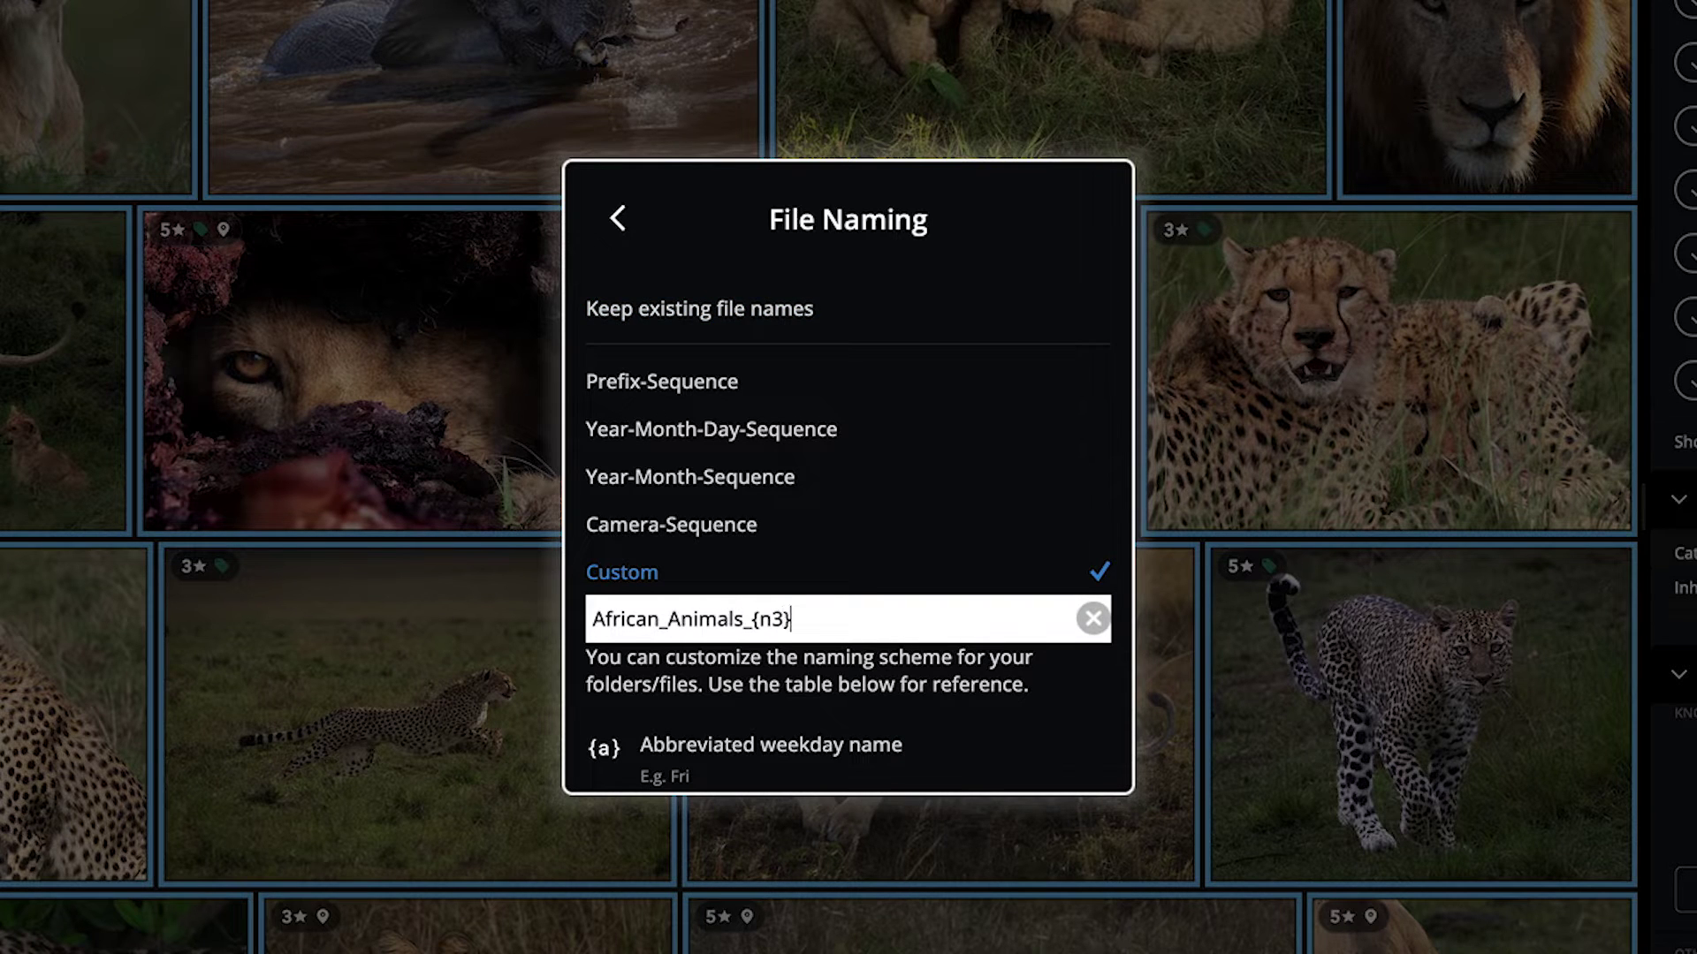
text(})
scroll(1058, 610, down, 3)
click(617, 220)
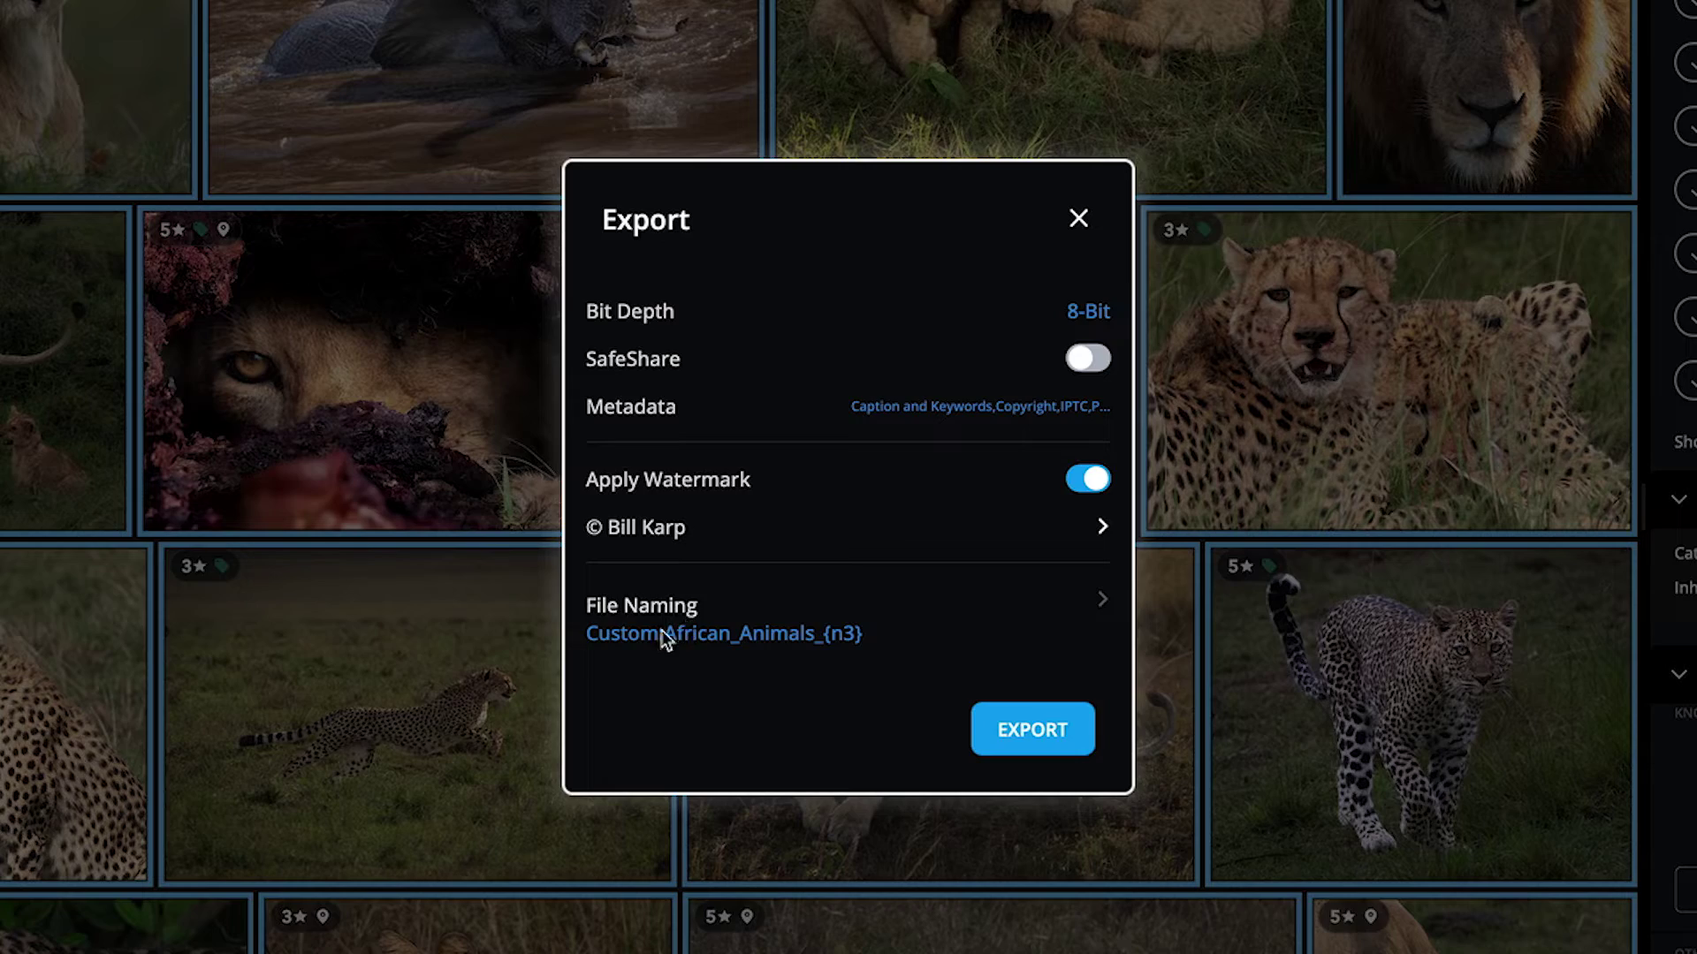
click(1030, 729)
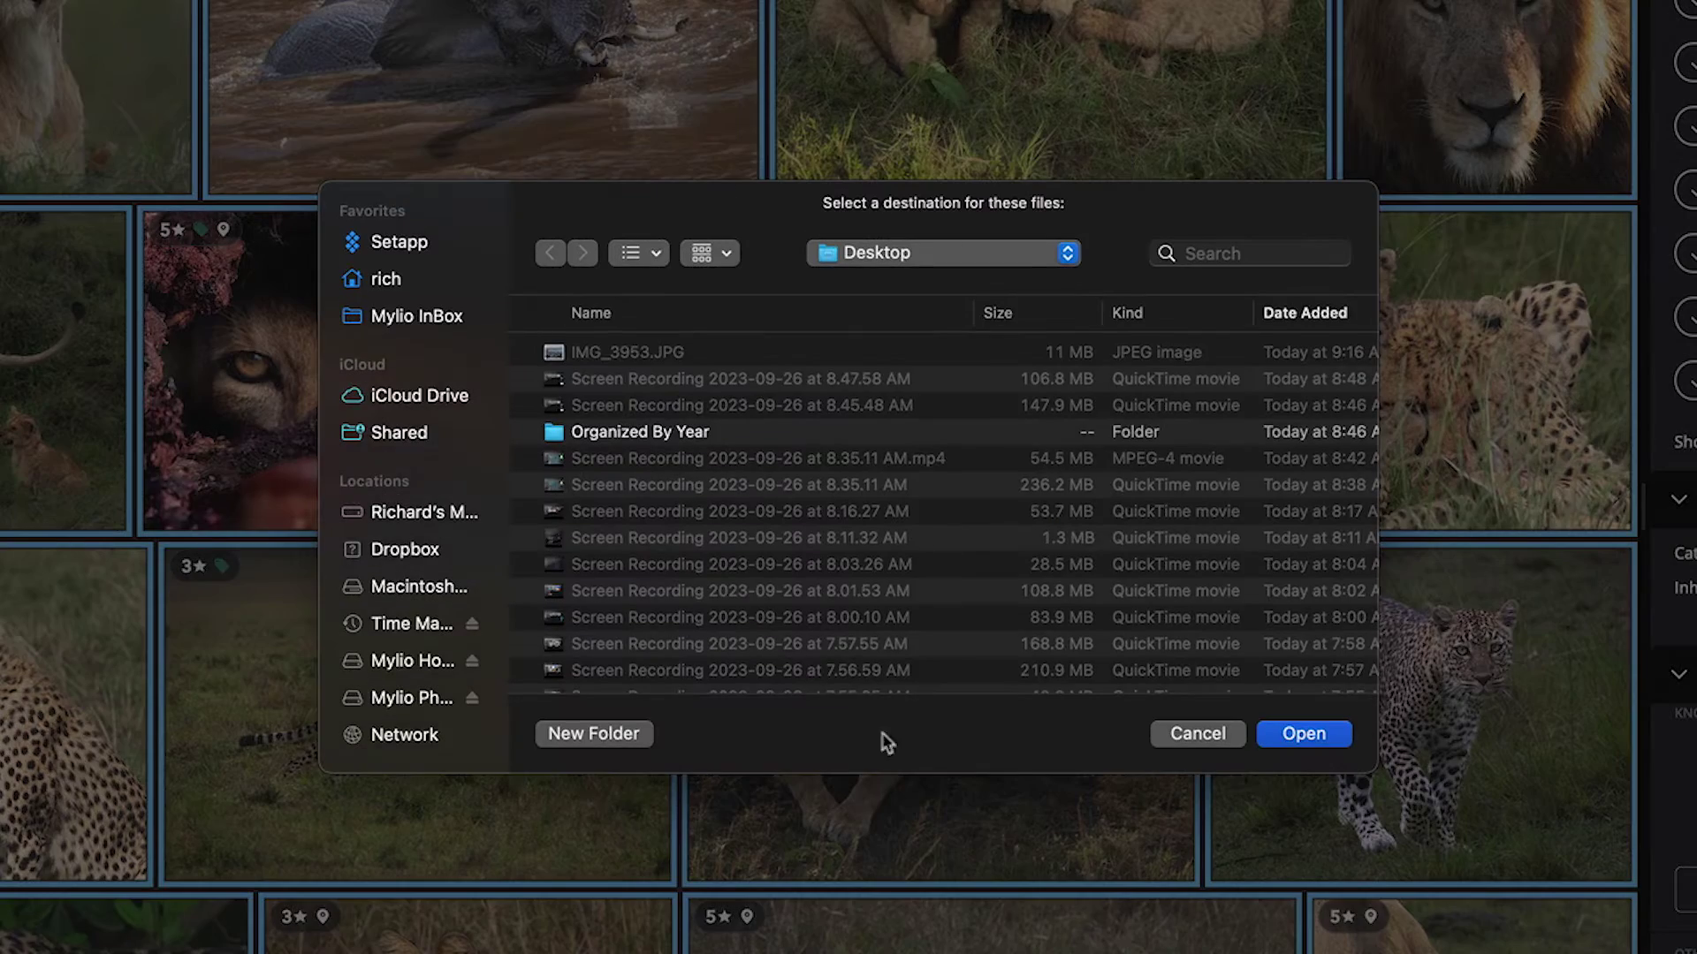
- Export into a new Desktop folder 'African Animals for Print', then check progress and the elephant photo
click(617, 733)
text(African Ani)
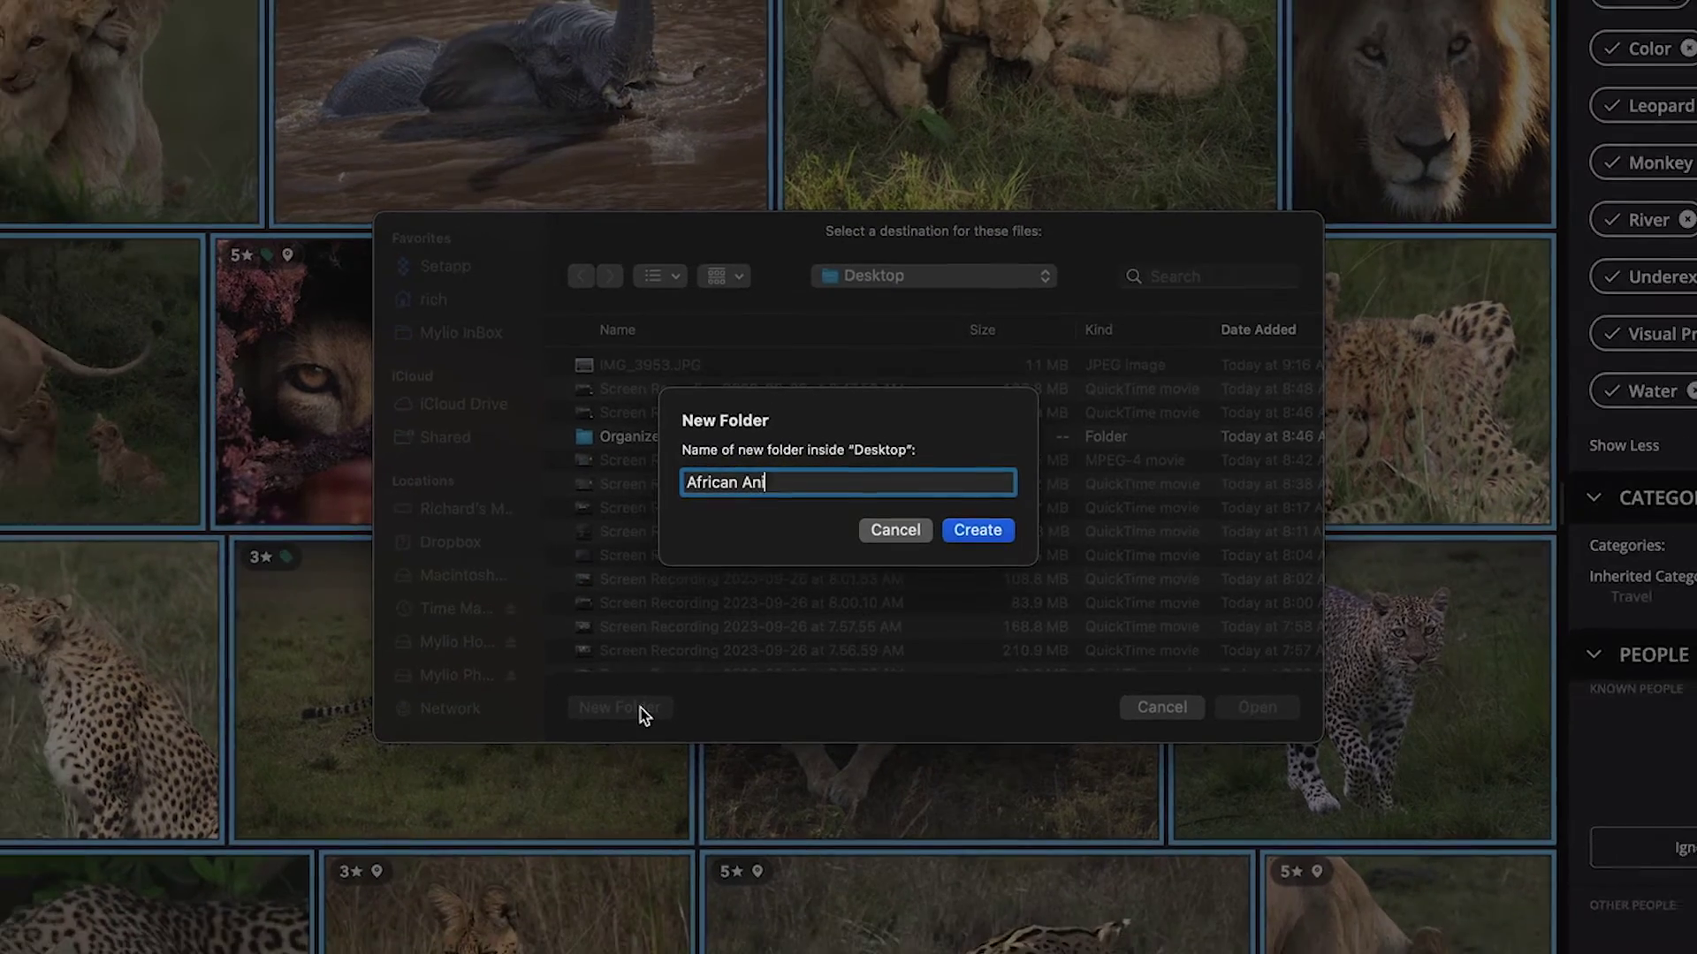
text(mals for Print)
key(Return)
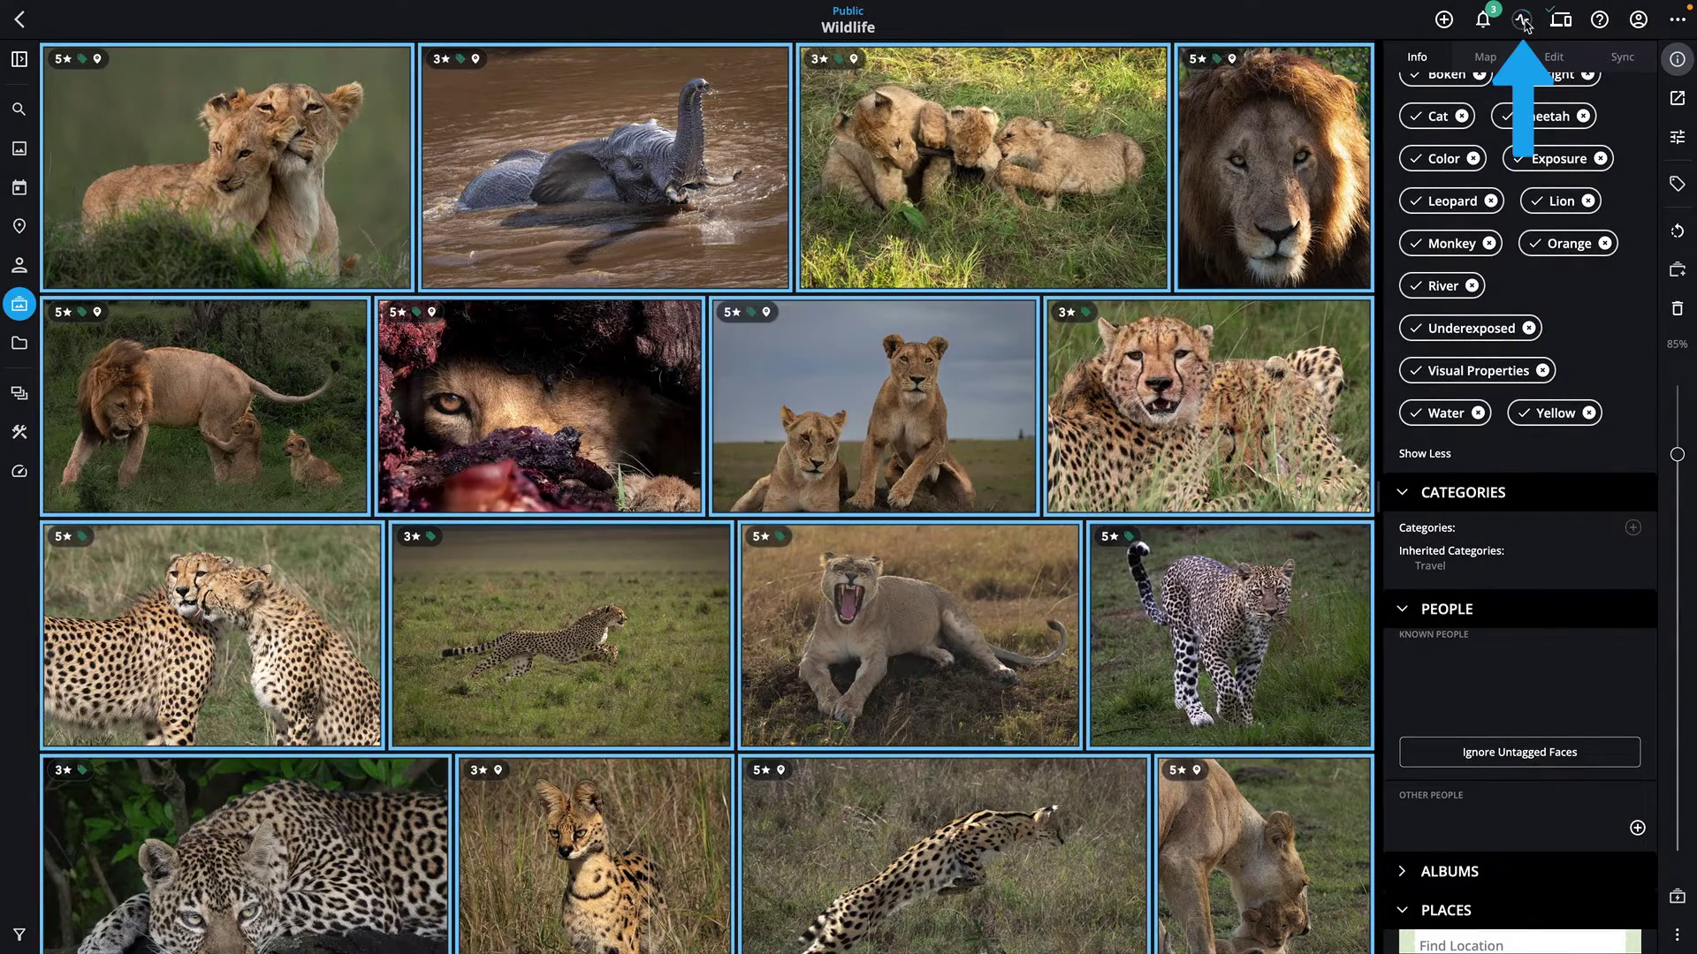
click(1523, 21)
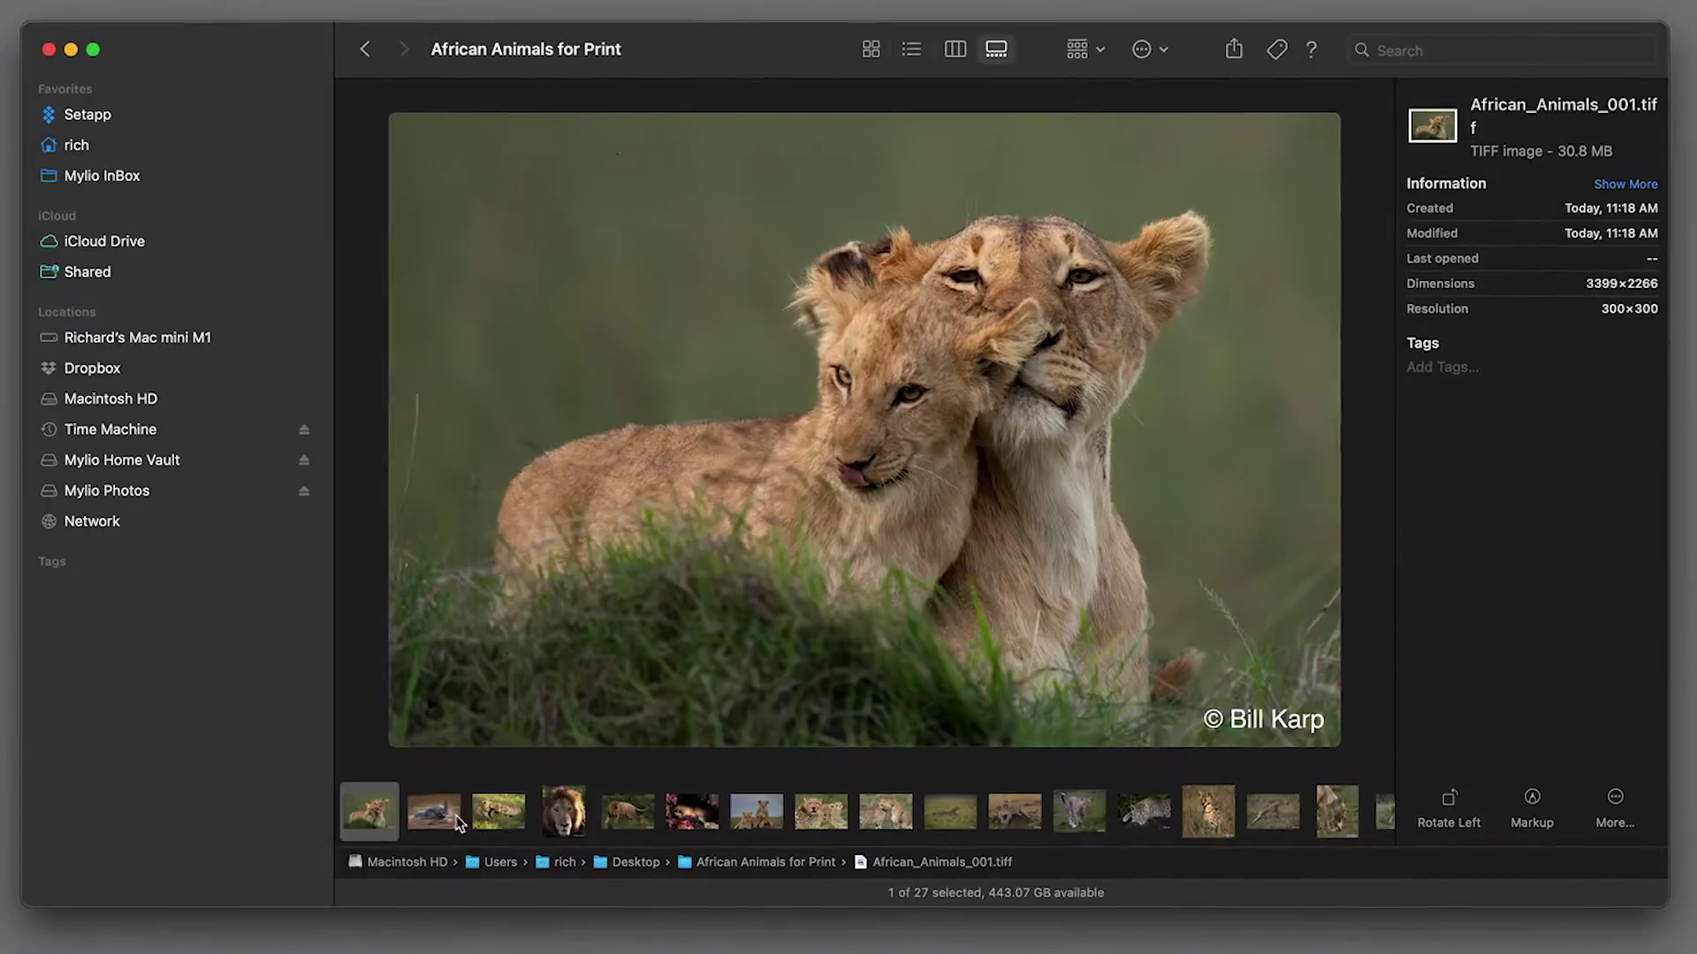
click(433, 813)
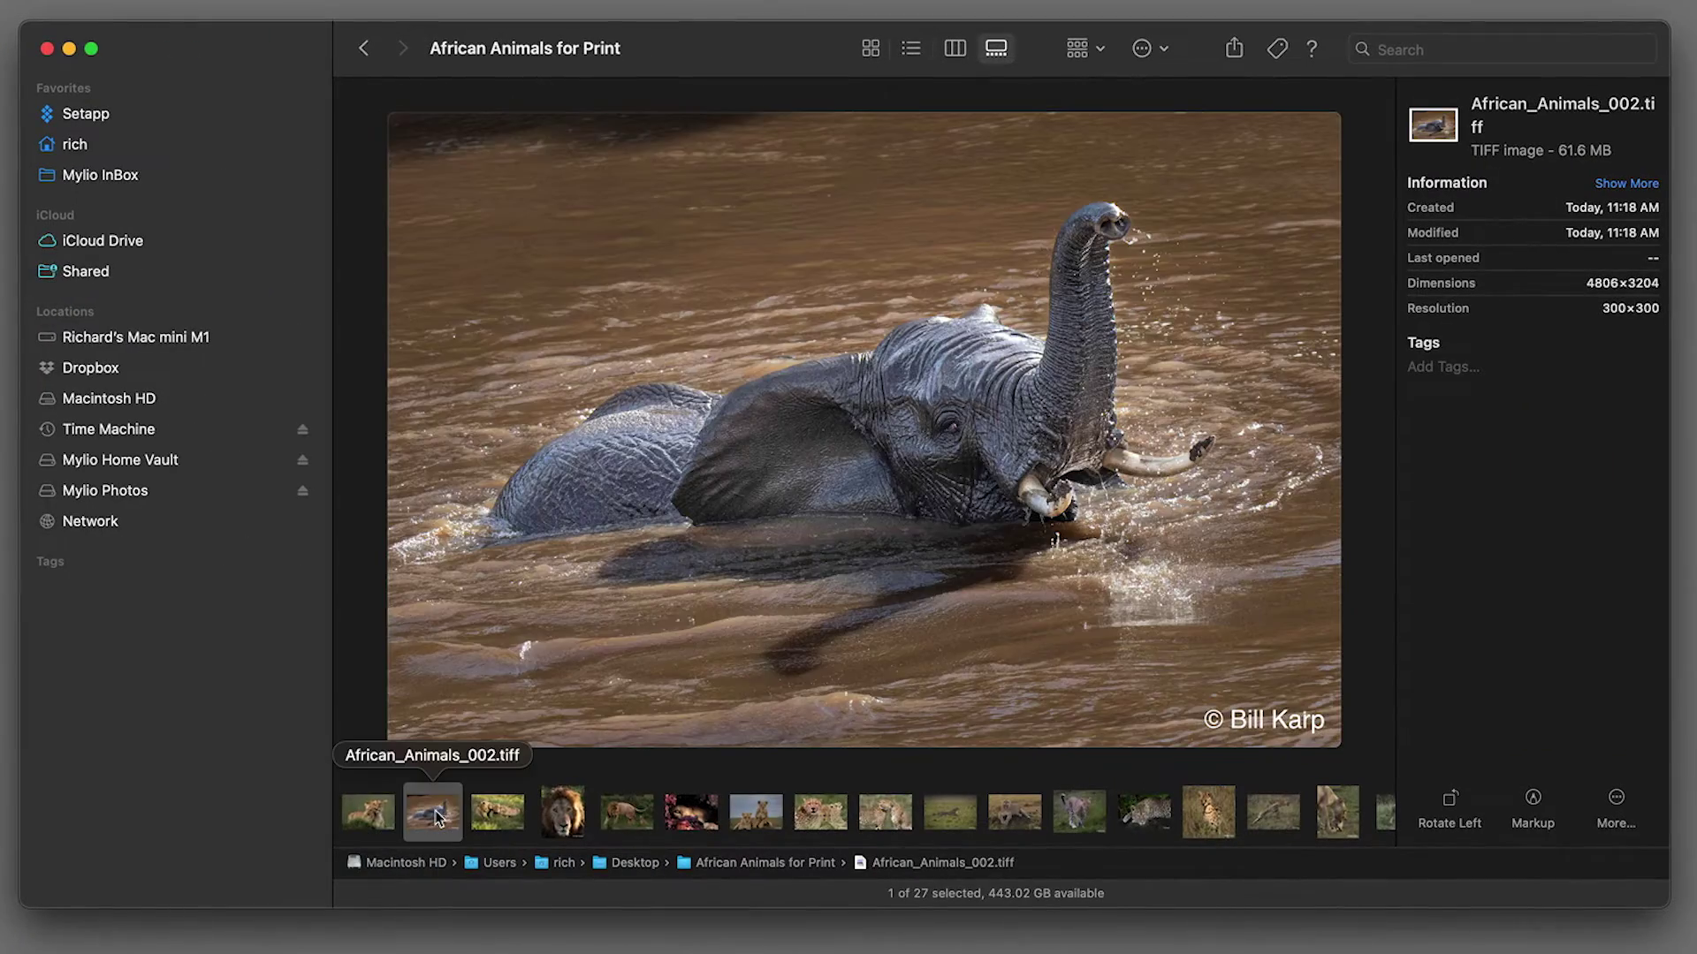
- Step forward through the exported watermarked African_Animals TIFFs in Finder's Gallery view
key(Right)
key(Right)
key(Right)
key(Right)
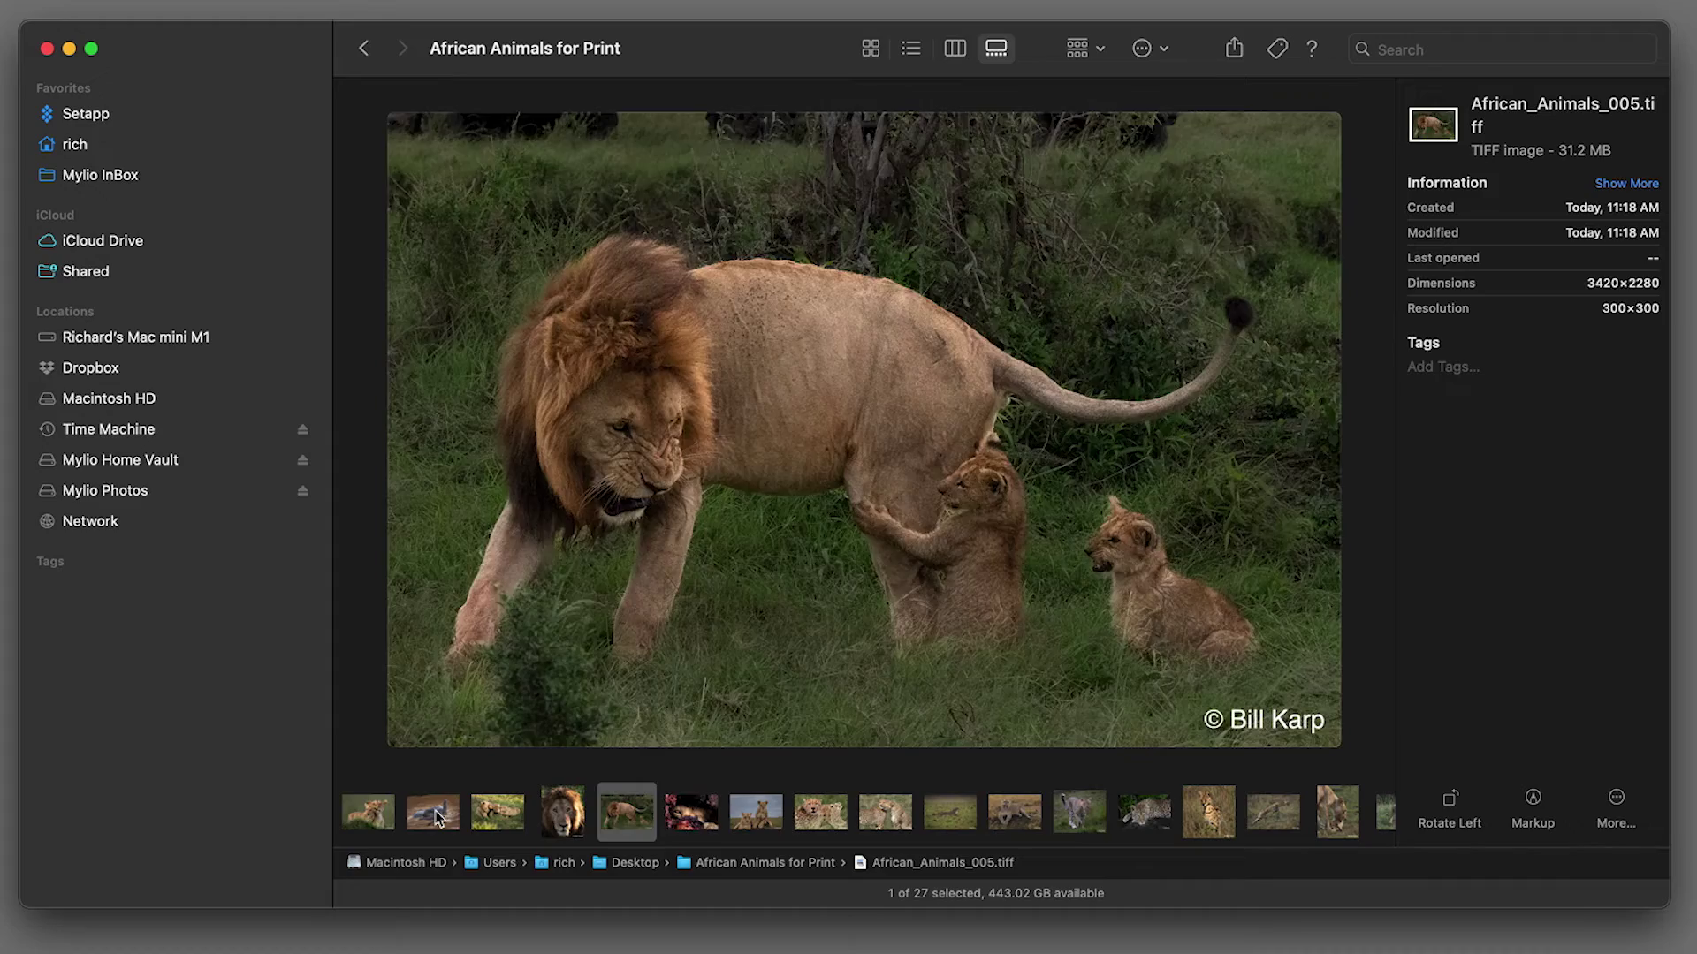
key(Right)
key(Right)
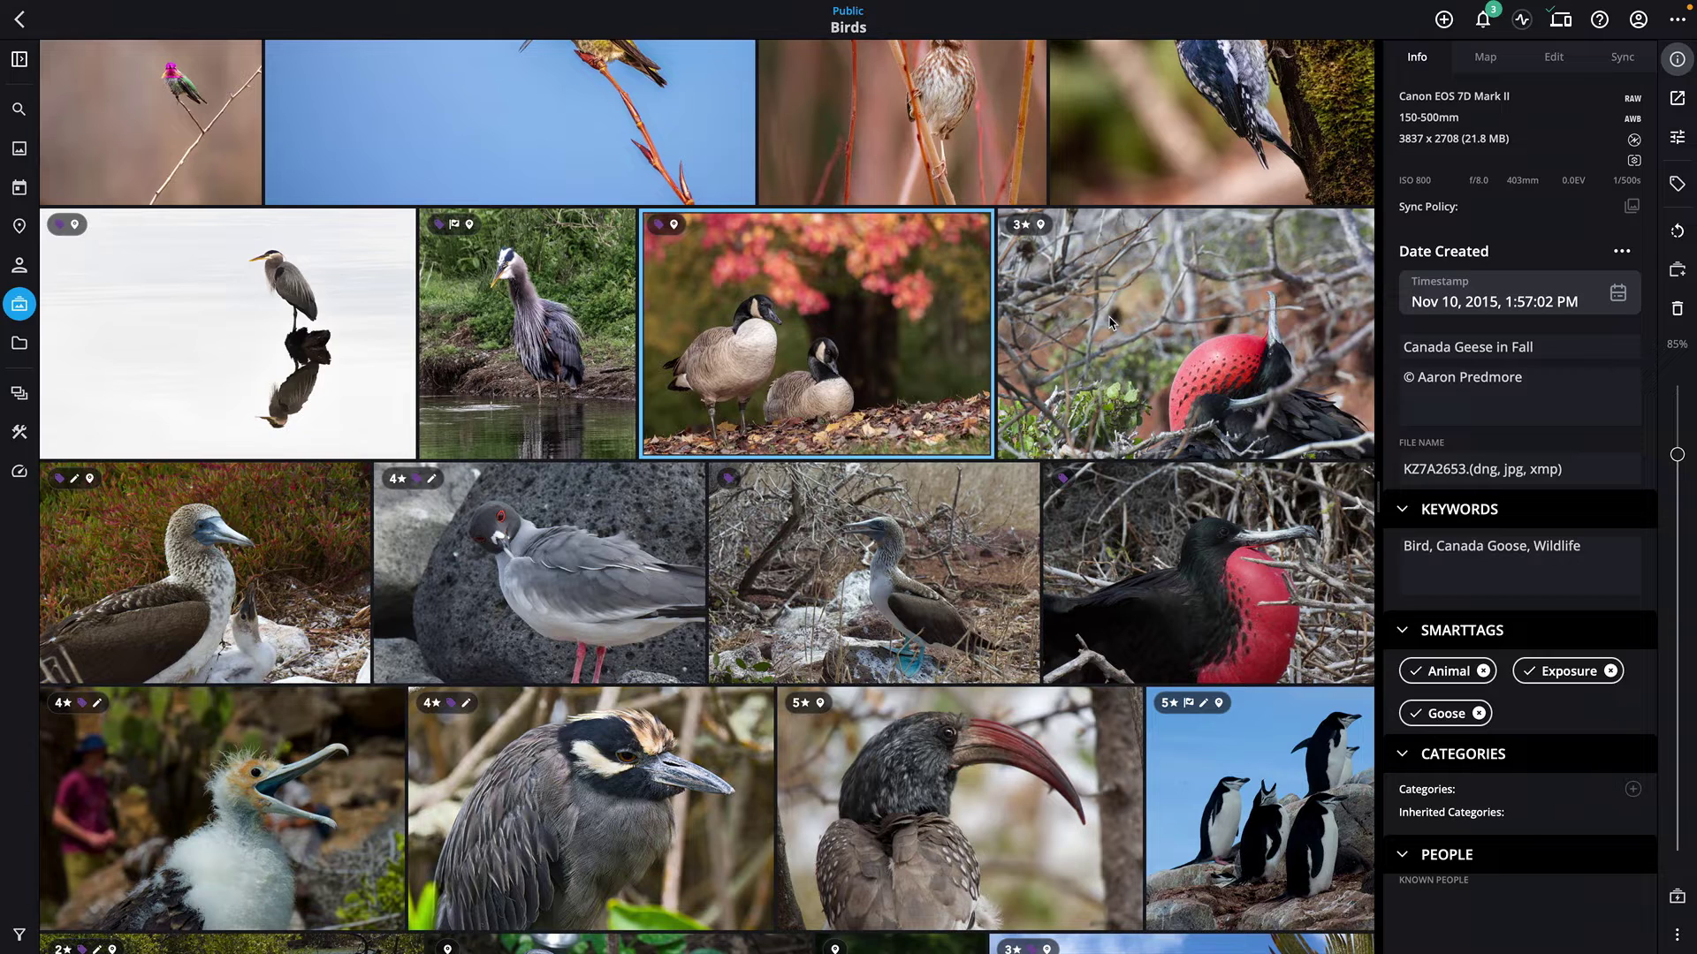
- Select both red-pouched frigatebird photos in the Birds album and copy them to the clipboard
click(1111, 323)
super+click(1193, 538)
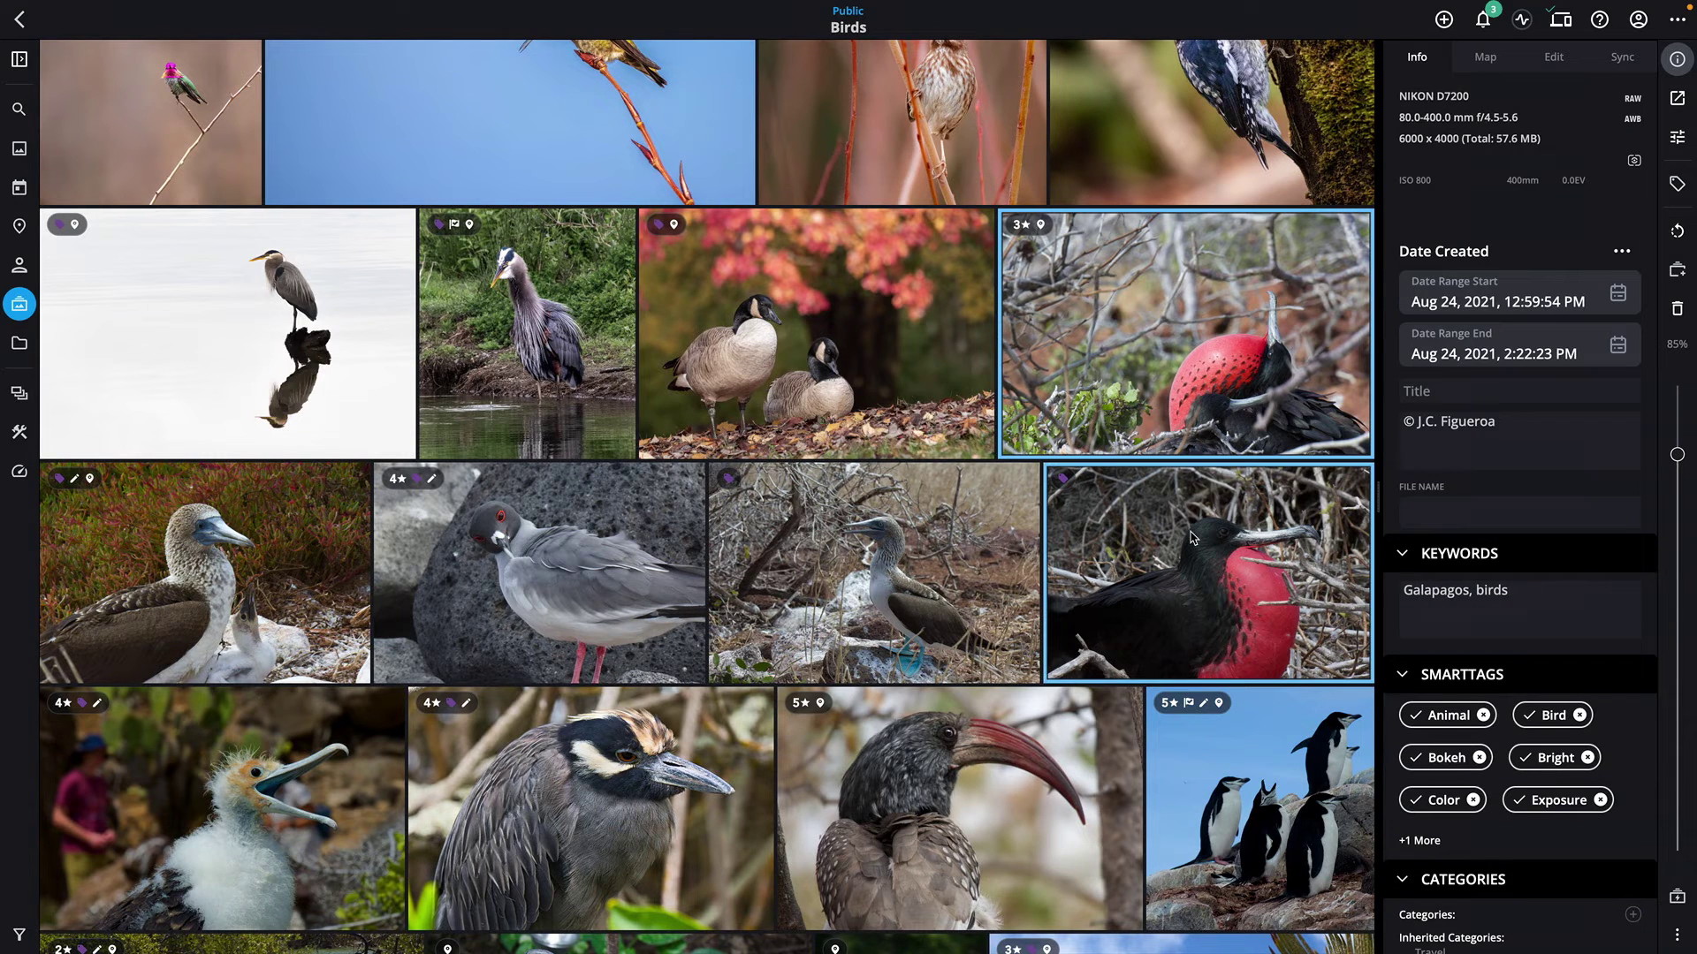
right_click(1109, 268)
click(1065, 611)
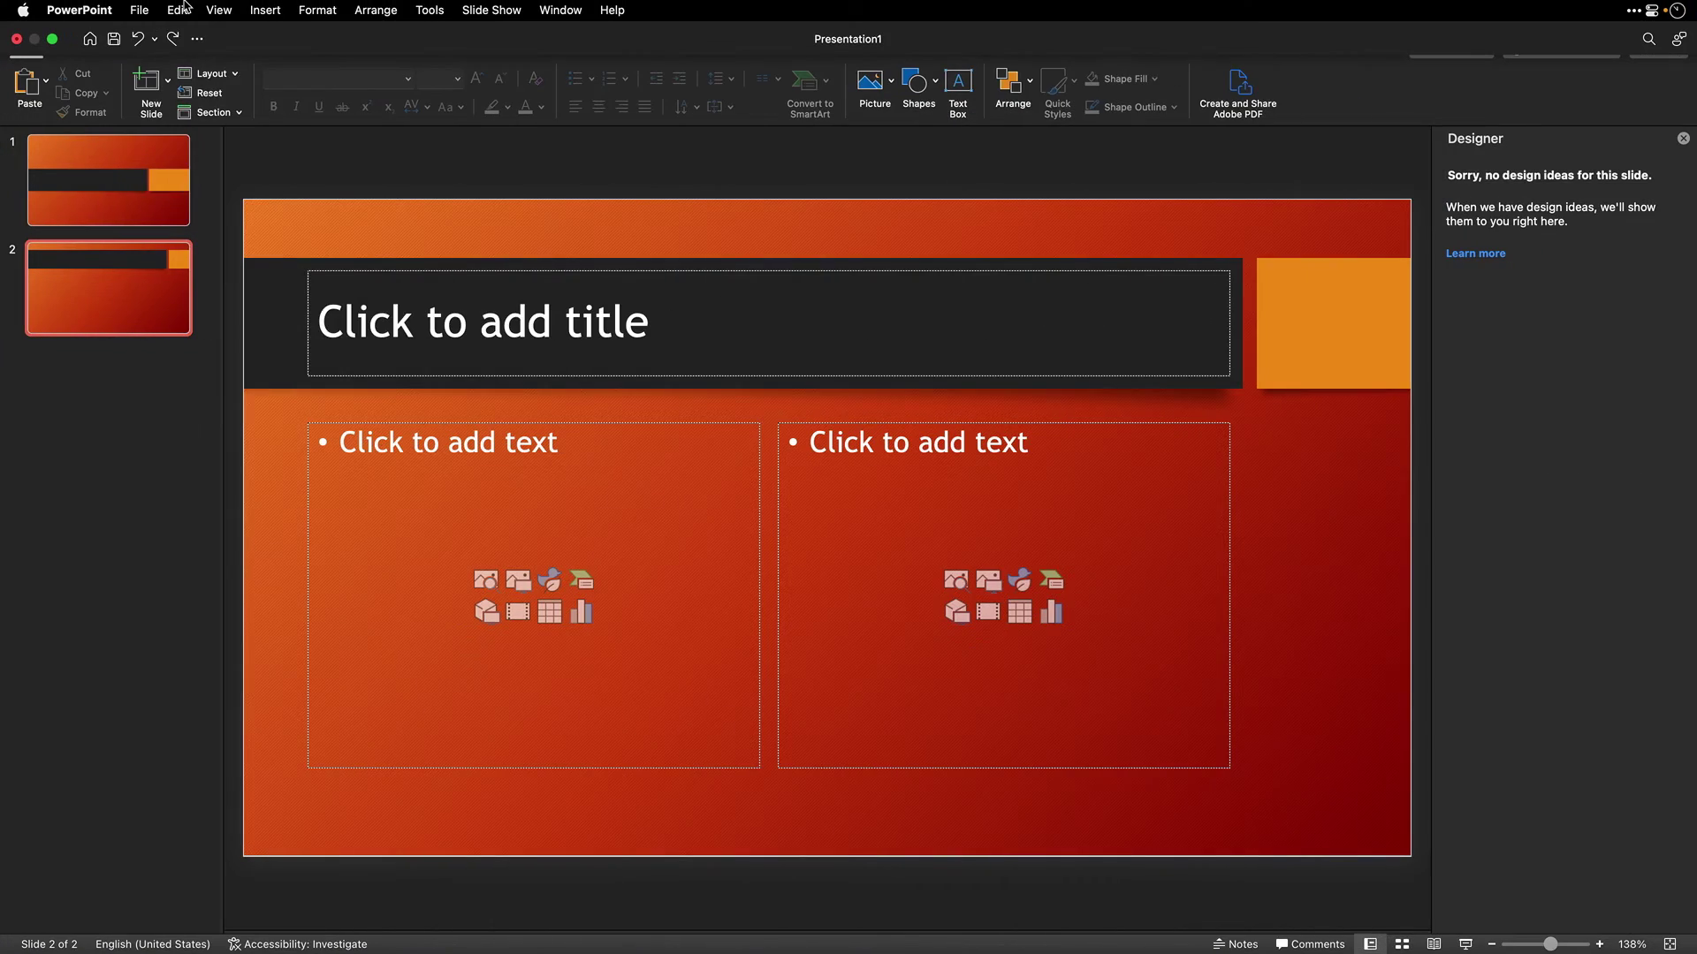
click(182, 10)
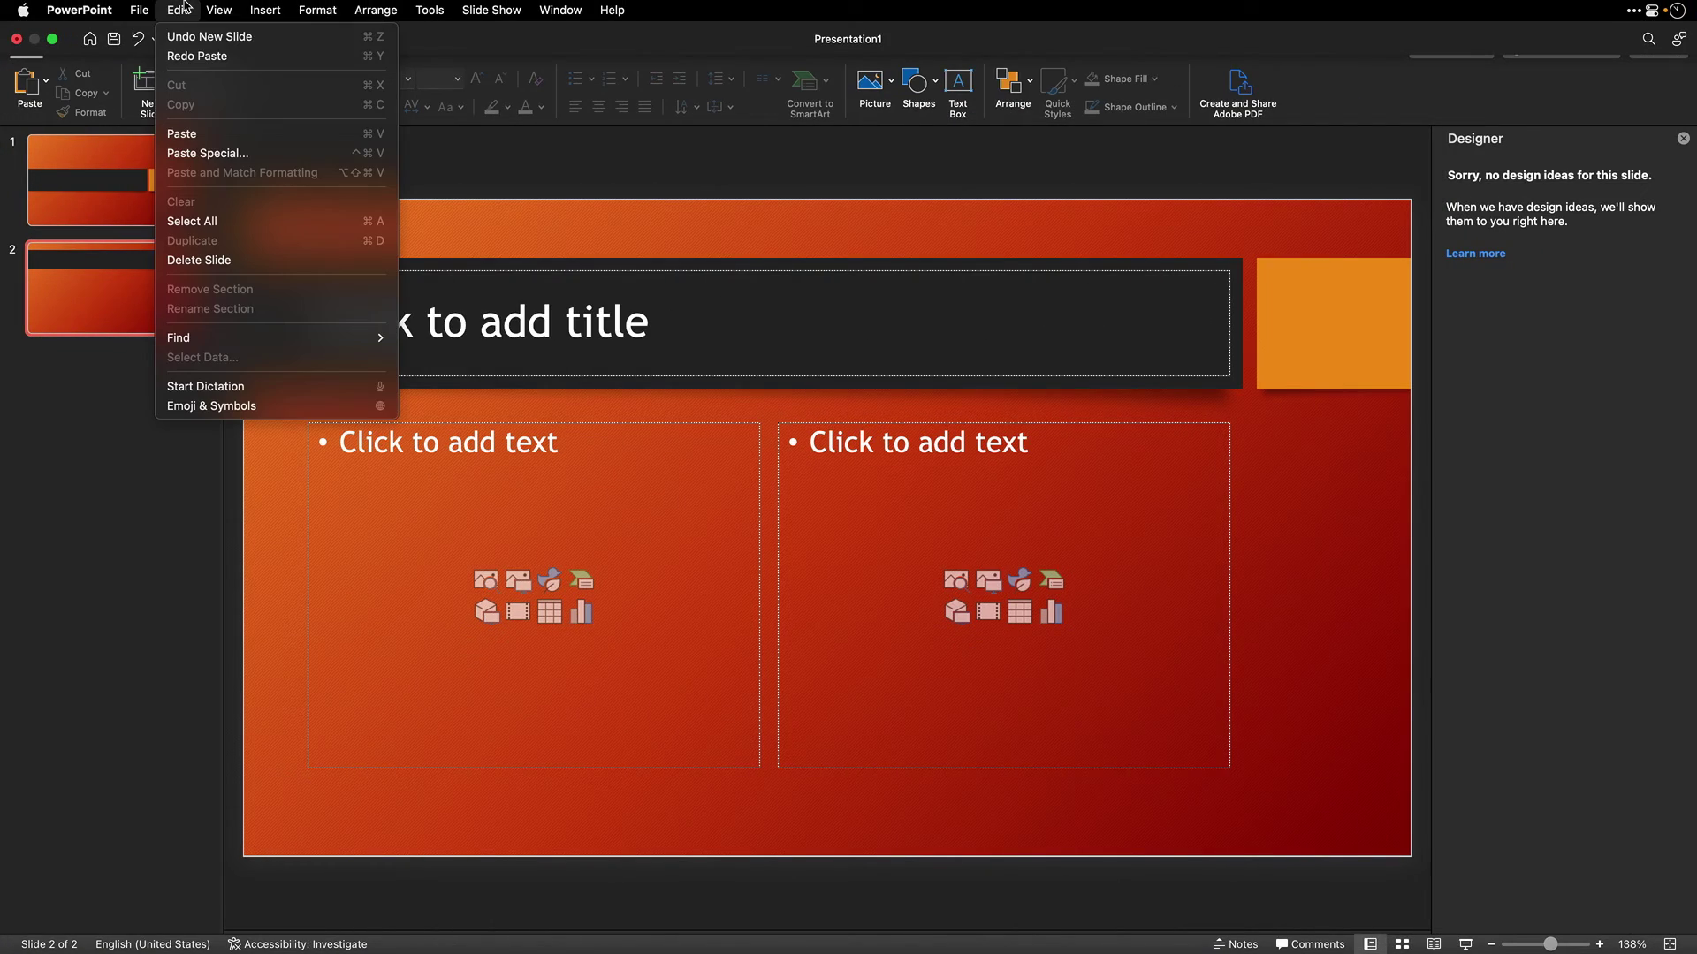
- Paste the two frigatebird photos onto slide 2 and deselect them
click(203, 137)
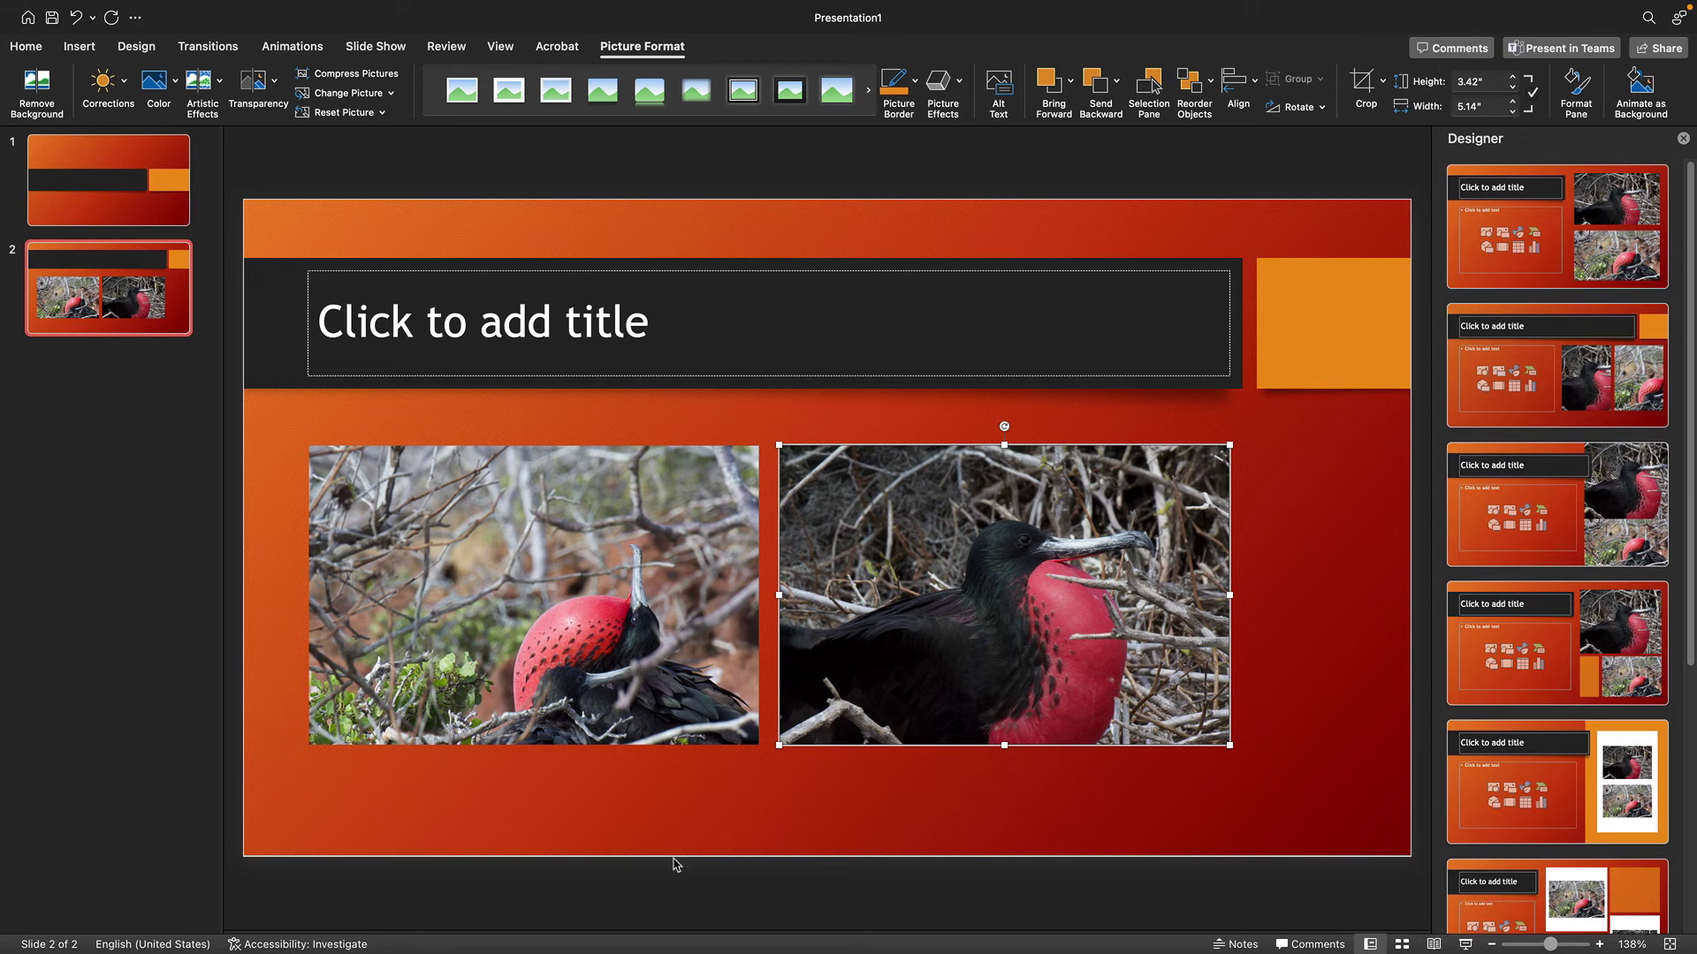
click(634, 825)
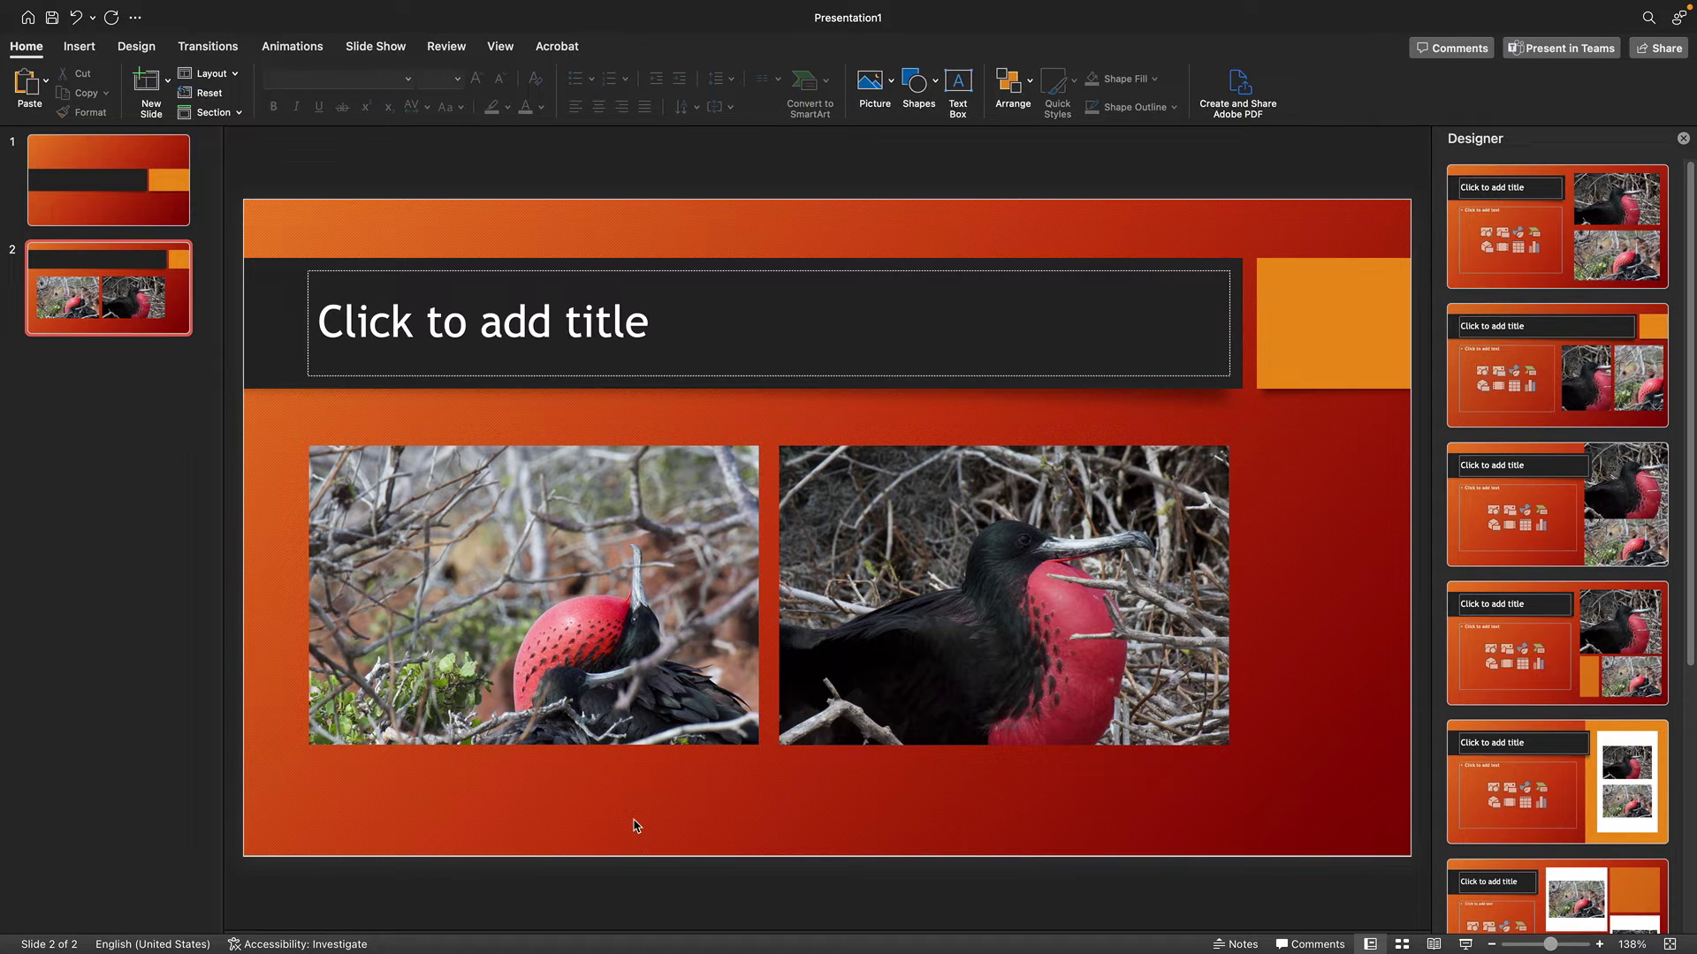